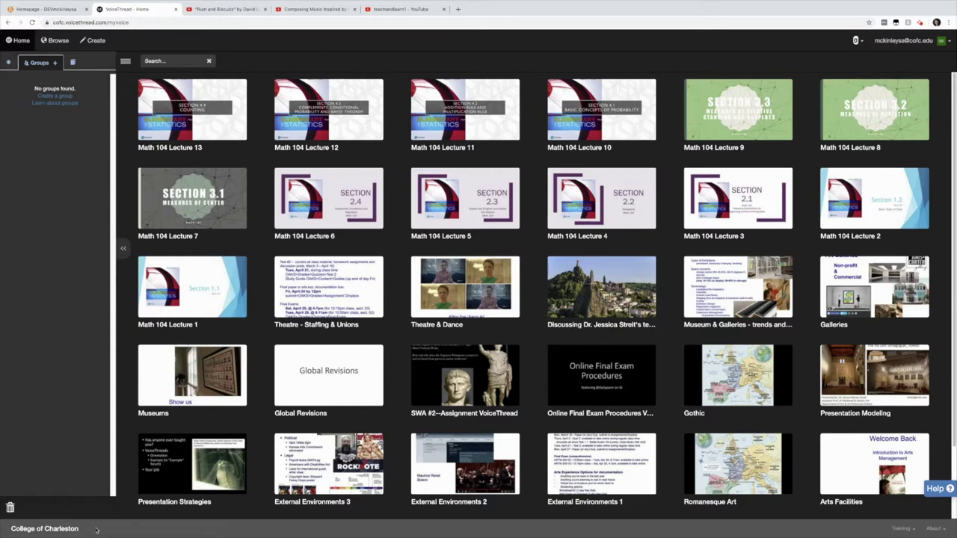
- Filter the library to VoiceThreads owned by me and start a new VoiceThread
click(126, 63)
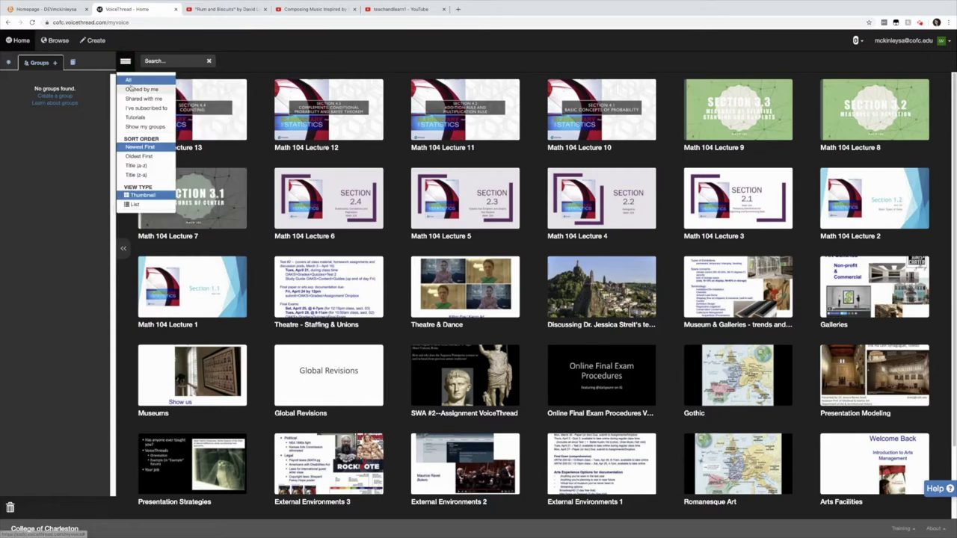
click(133, 90)
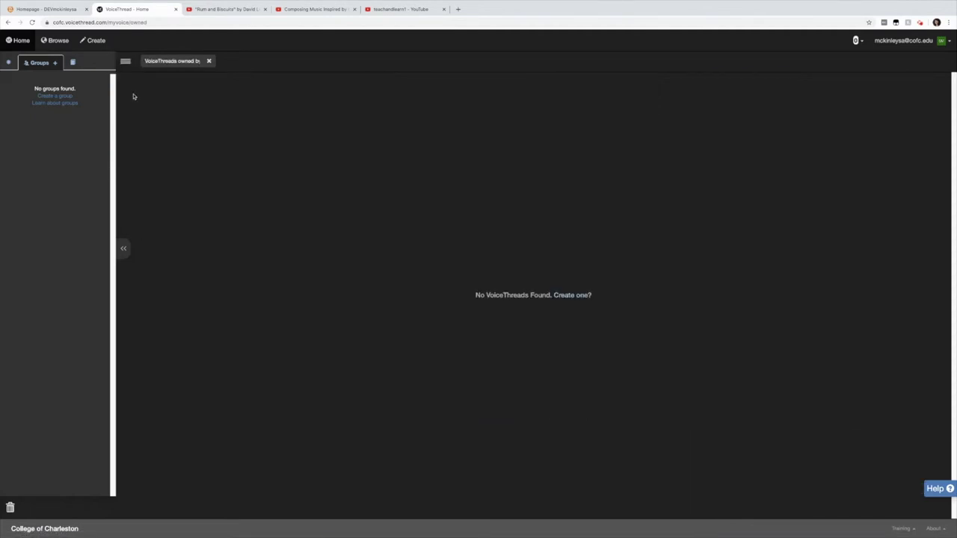
click(95, 43)
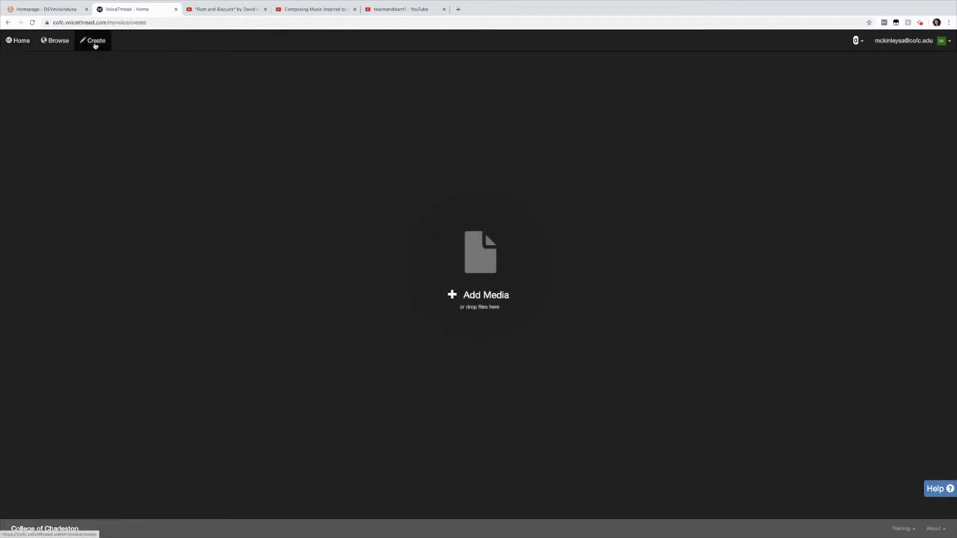
- Choose to add media to the new thread from a URL
click(473, 298)
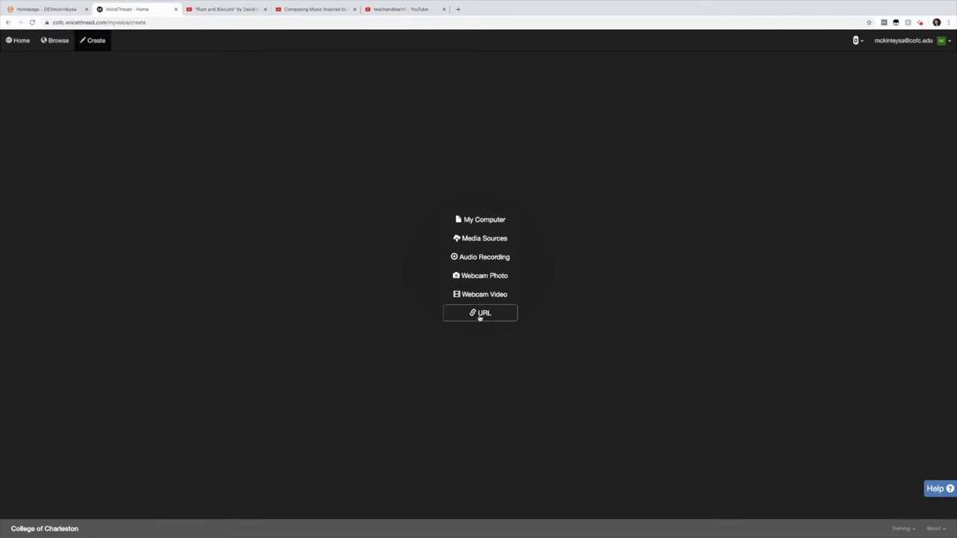
click(480, 313)
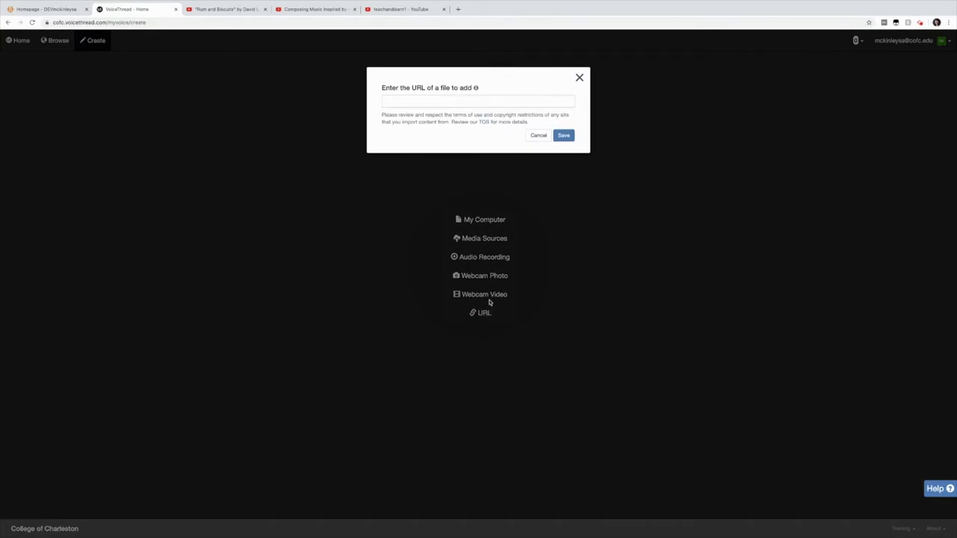
- Copy the Rum and Biscuits YouTube video's address and paste it in as a new slide
click(241, 11)
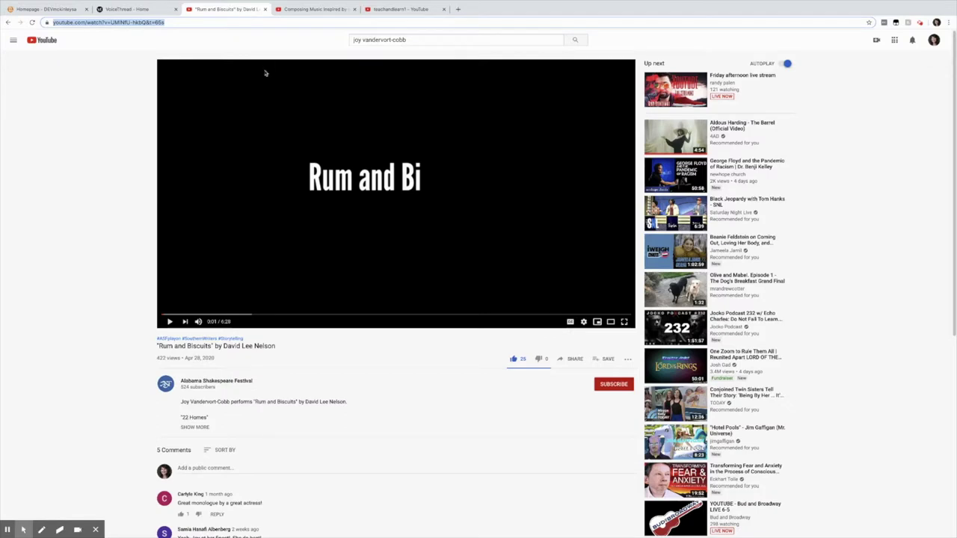
click(160, 23)
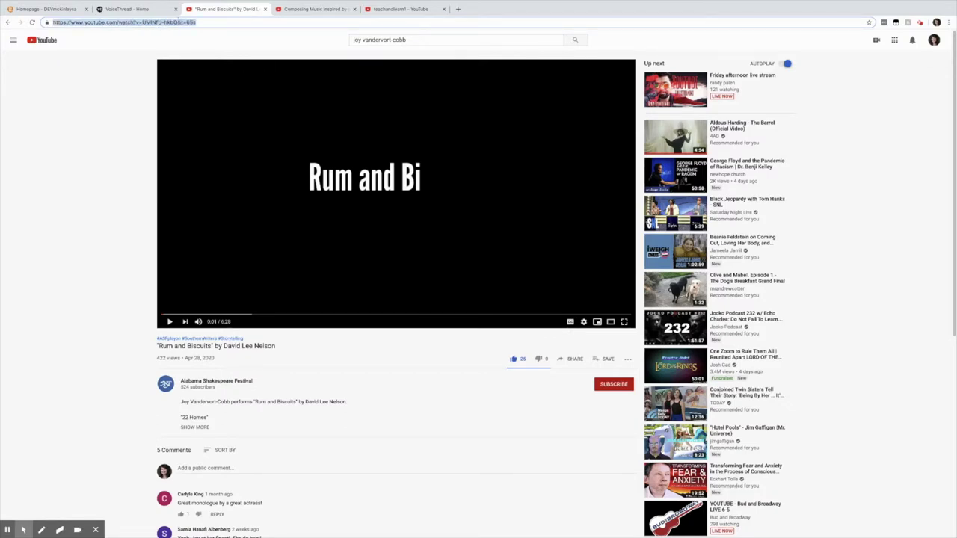
click(144, 9)
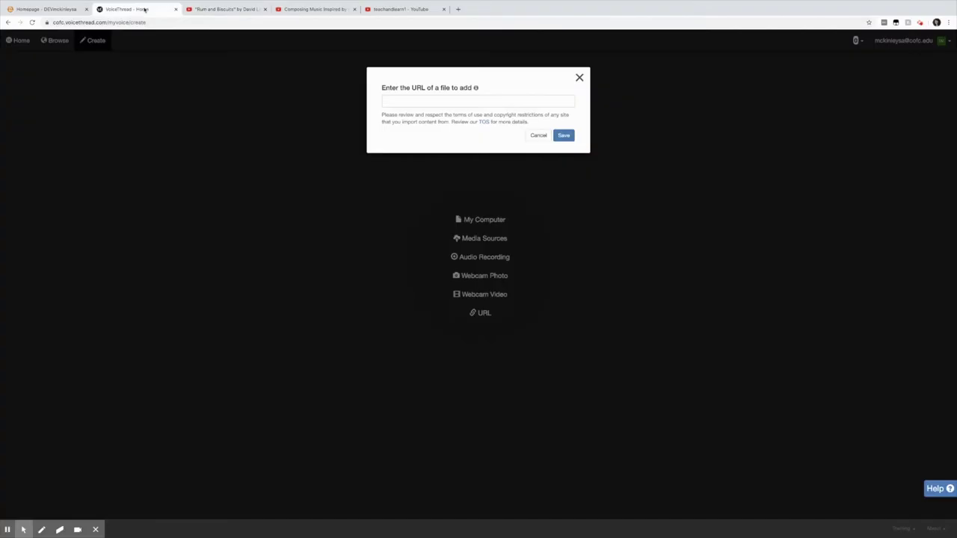
click(407, 95)
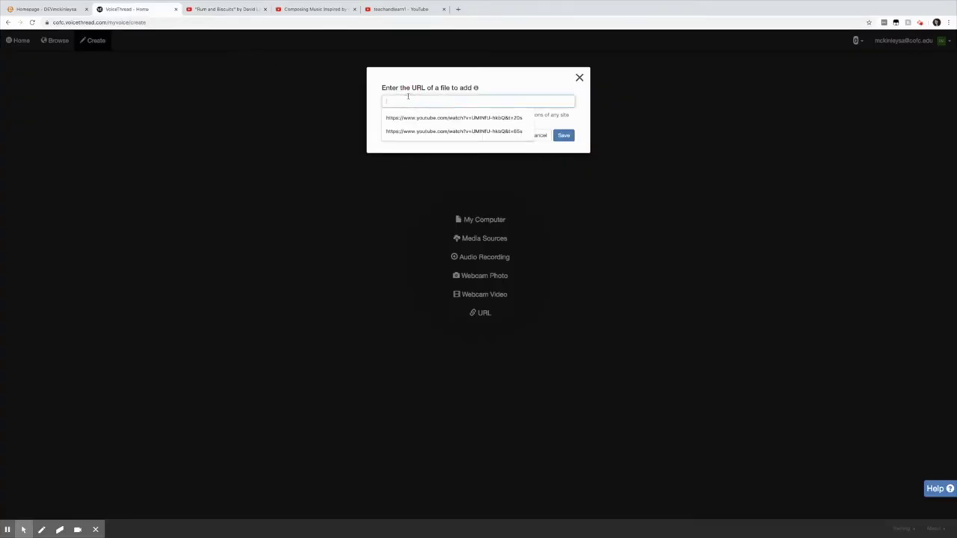
text(https://www.youtube.com/watch?v=UMINfU-hkbQ&t=65s)
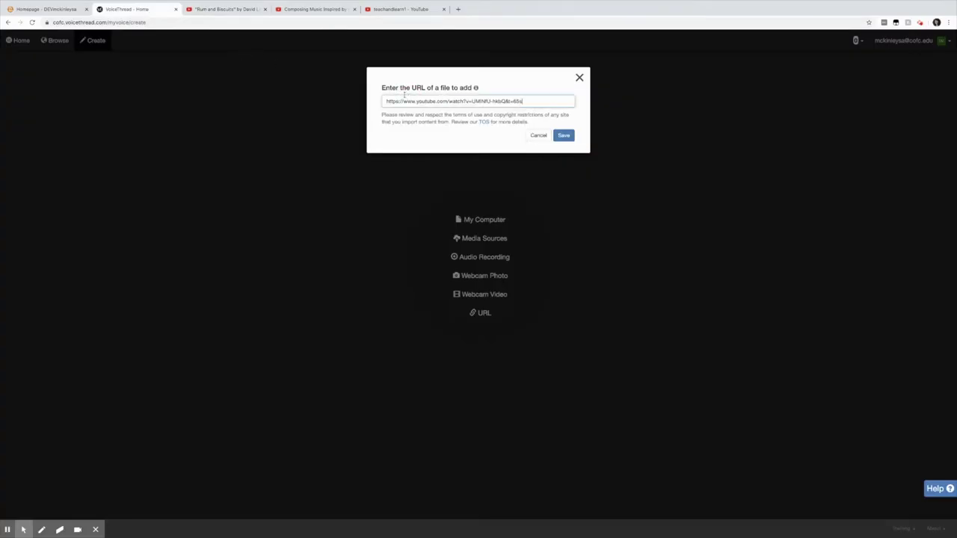
click(566, 136)
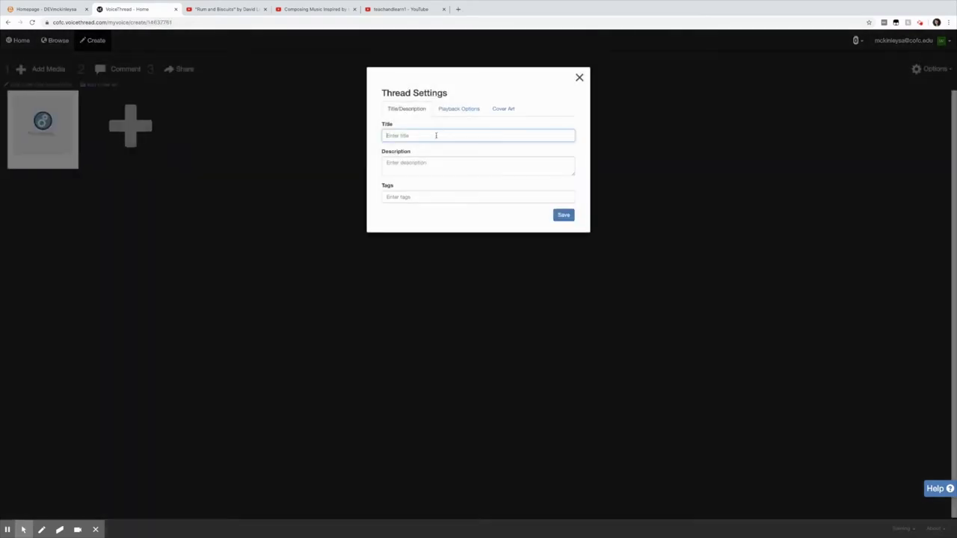
- Title the new thread 'Ode to Joy' and save its settings
text(Ode to Joy)
click(425, 152)
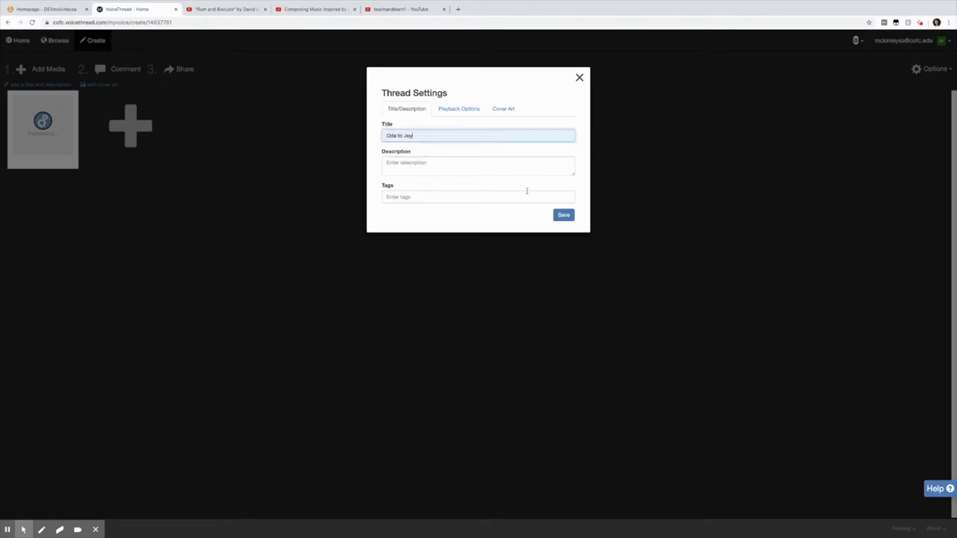
click(563, 215)
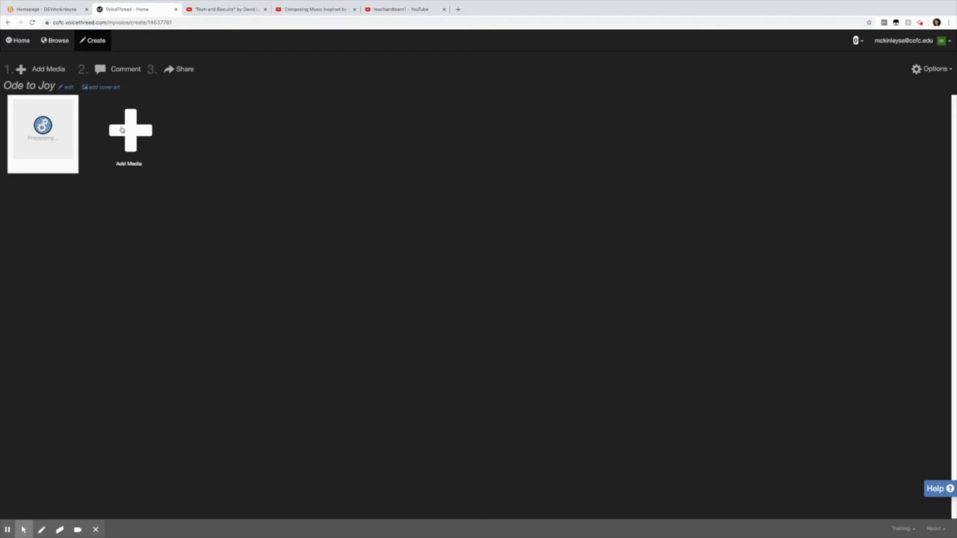
click(122, 130)
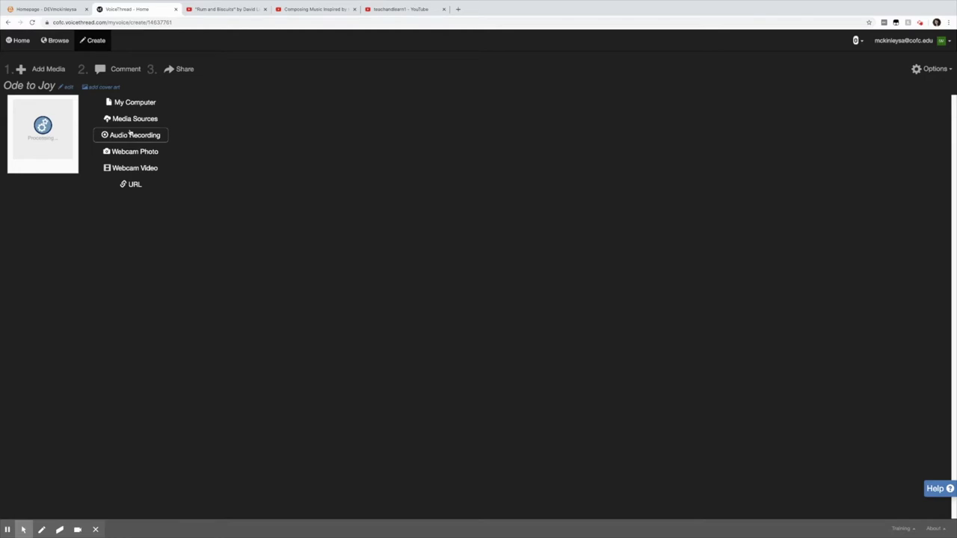
- Upload 08 The True Wheel.mp3 from the computer as the second slide
click(133, 106)
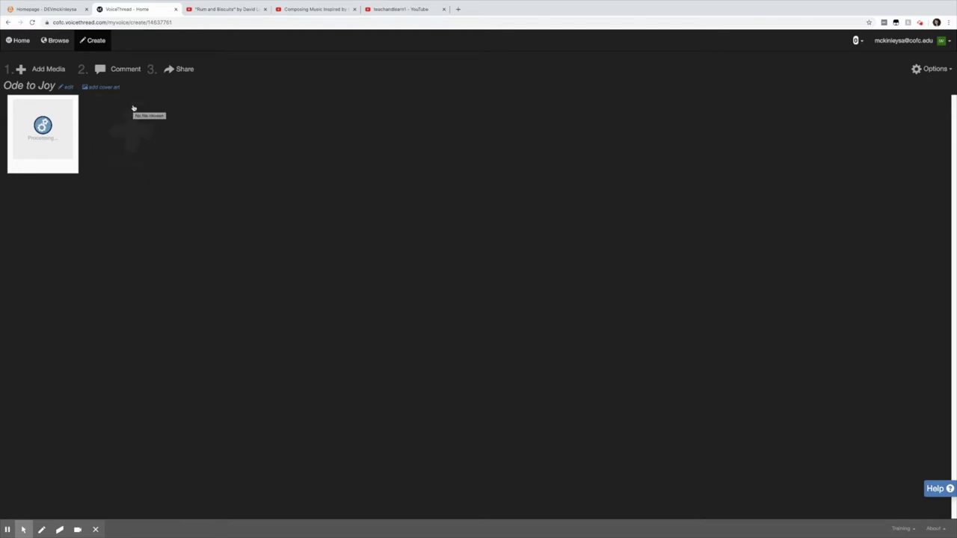
click(133, 113)
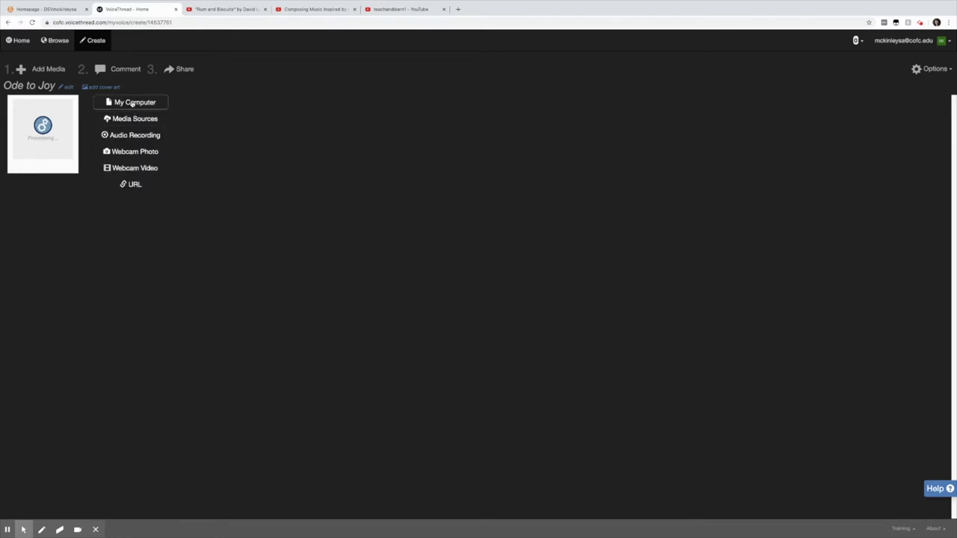
click(131, 104)
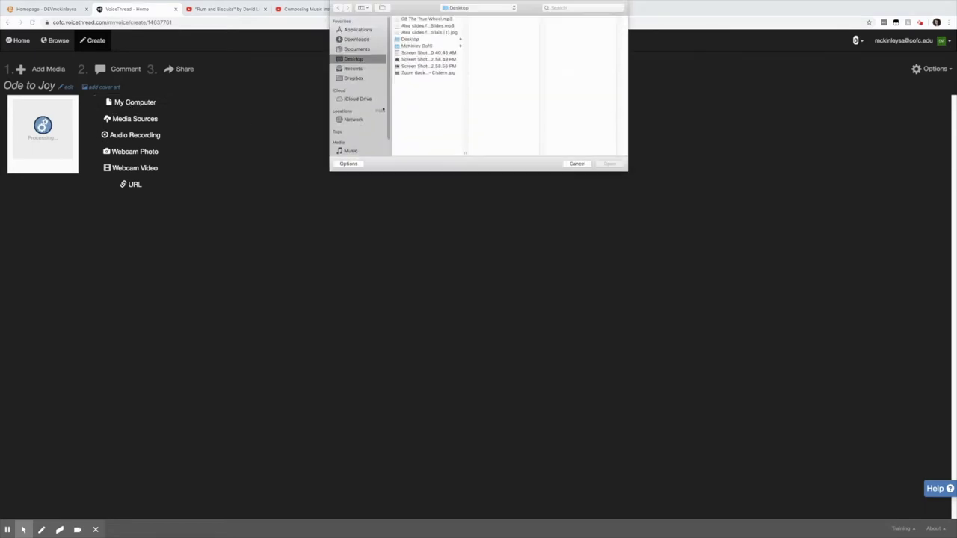
click(411, 21)
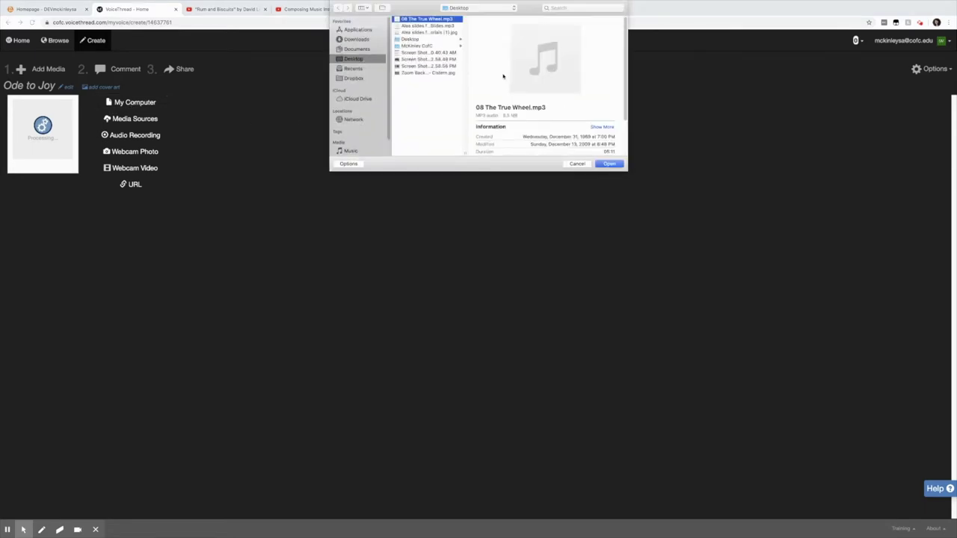
click(610, 163)
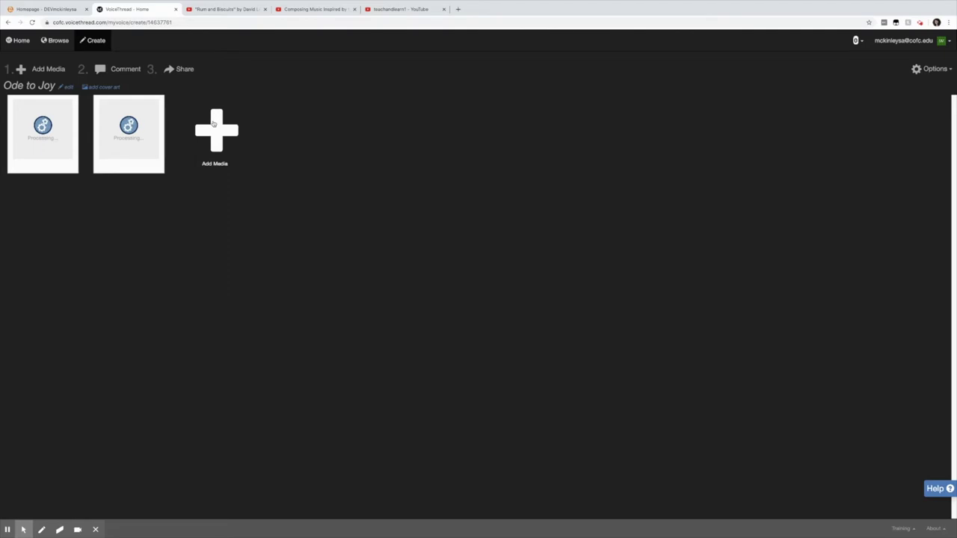
click(214, 124)
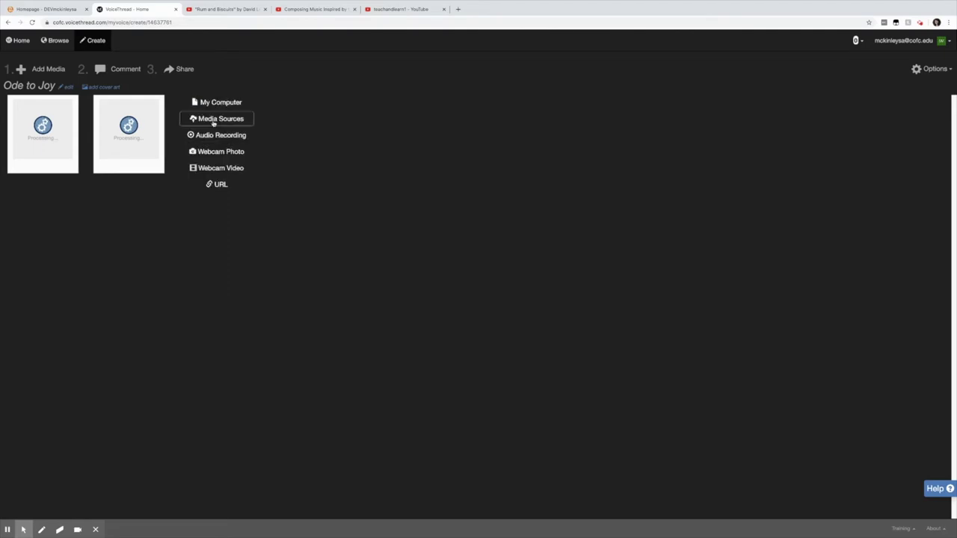
- Open the Media Sources catalogue from the Add Media tile
click(213, 121)
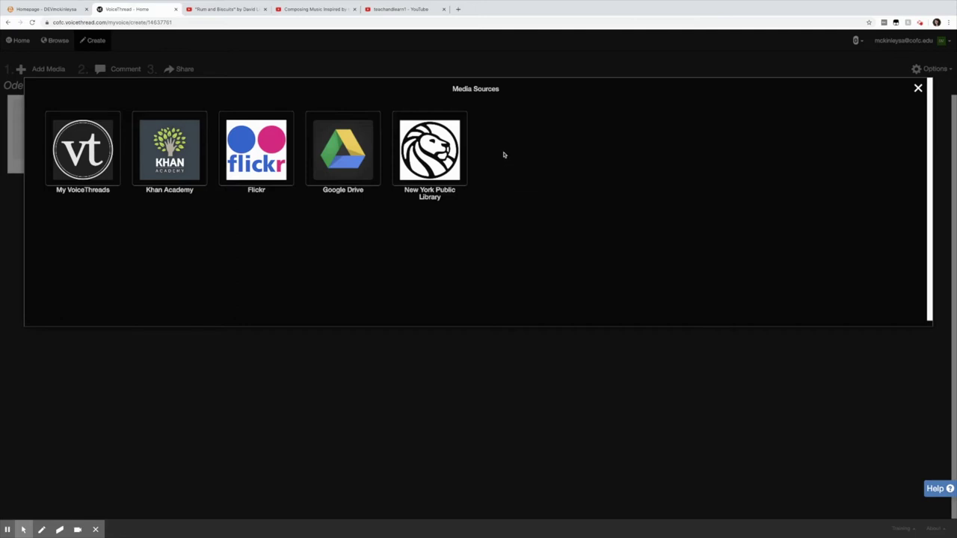
- Import Khan Academy's 'Area of a parallelogram' video from Math > Geometry > Area and perimeter
click(180, 148)
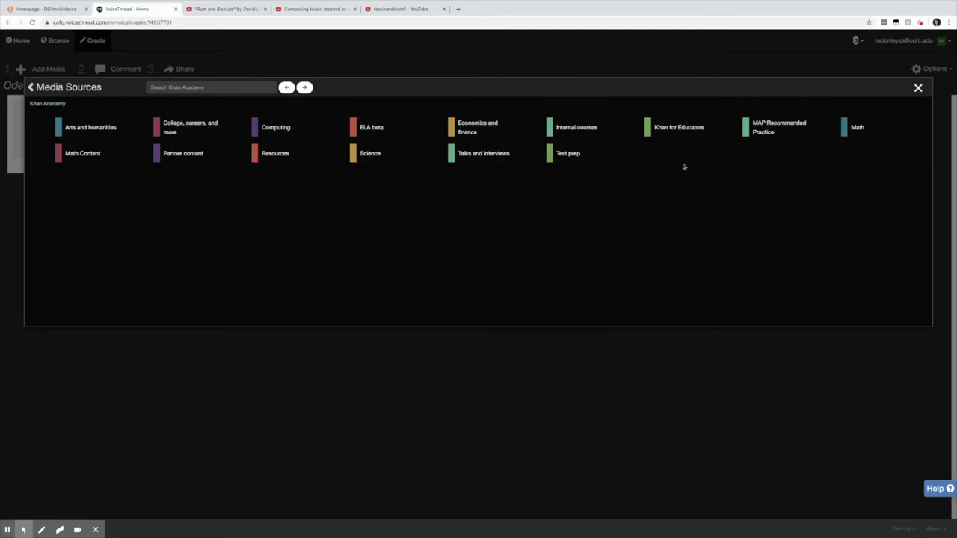
click(850, 125)
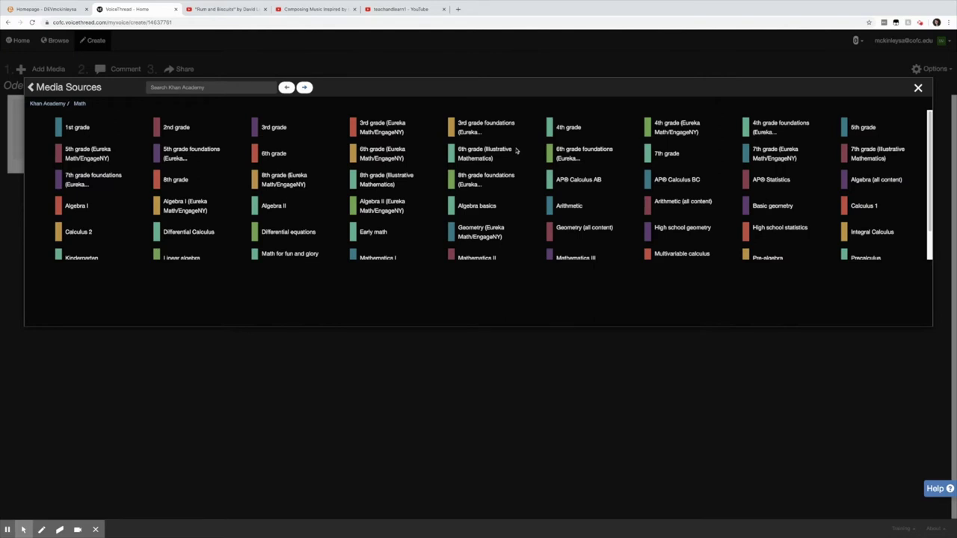
click(574, 239)
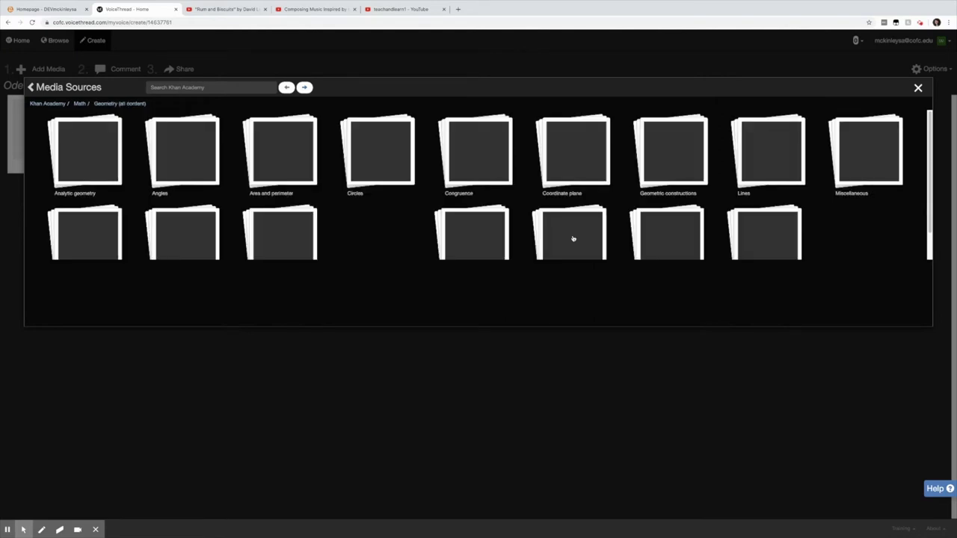
click(289, 153)
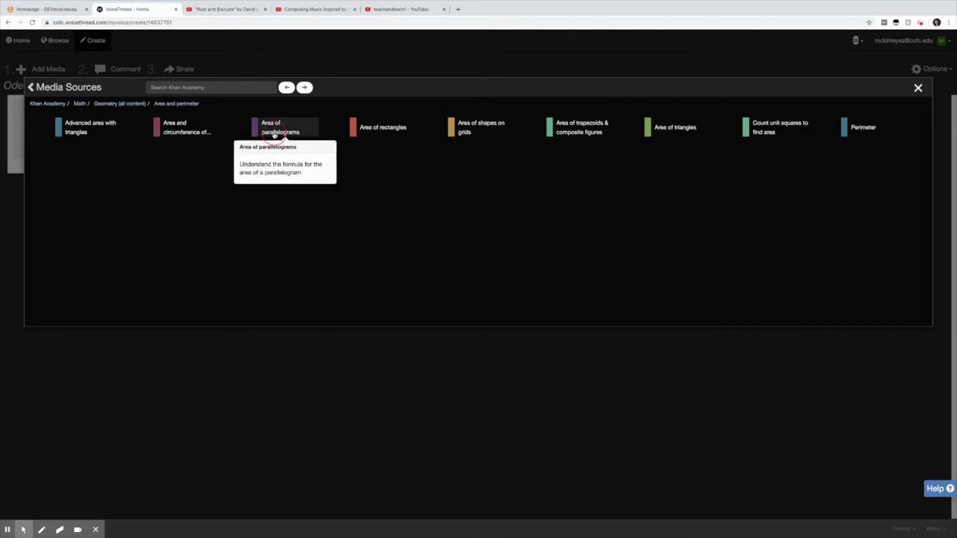
click(274, 135)
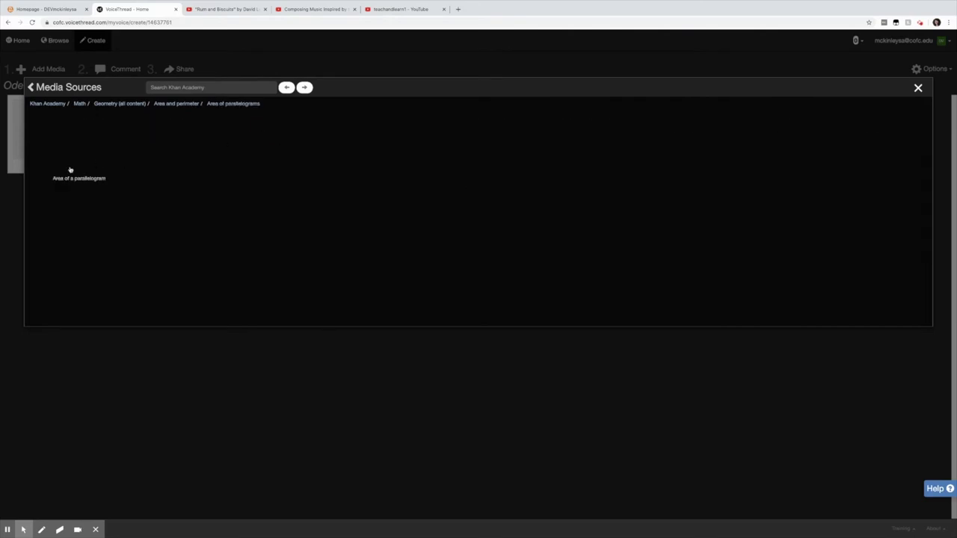
mouse_move(74, 178)
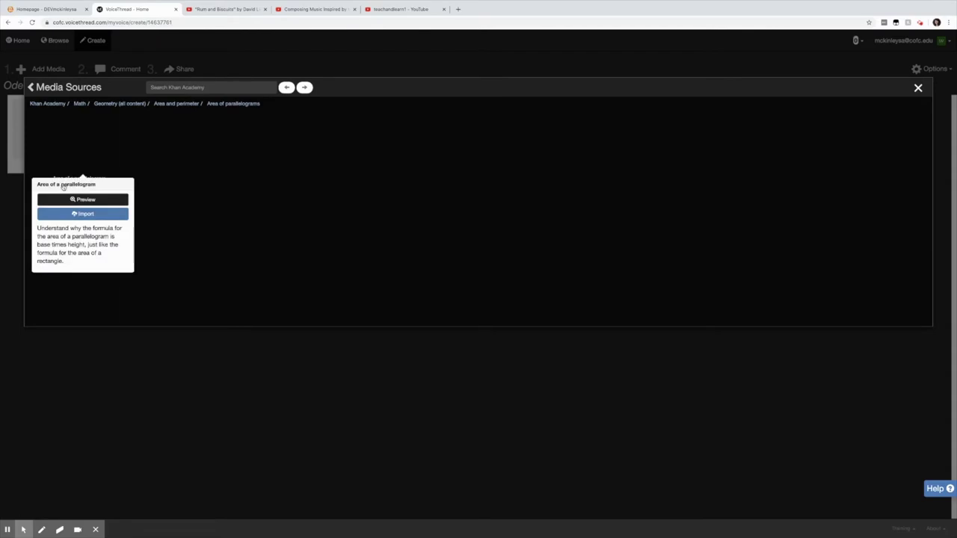
click(78, 215)
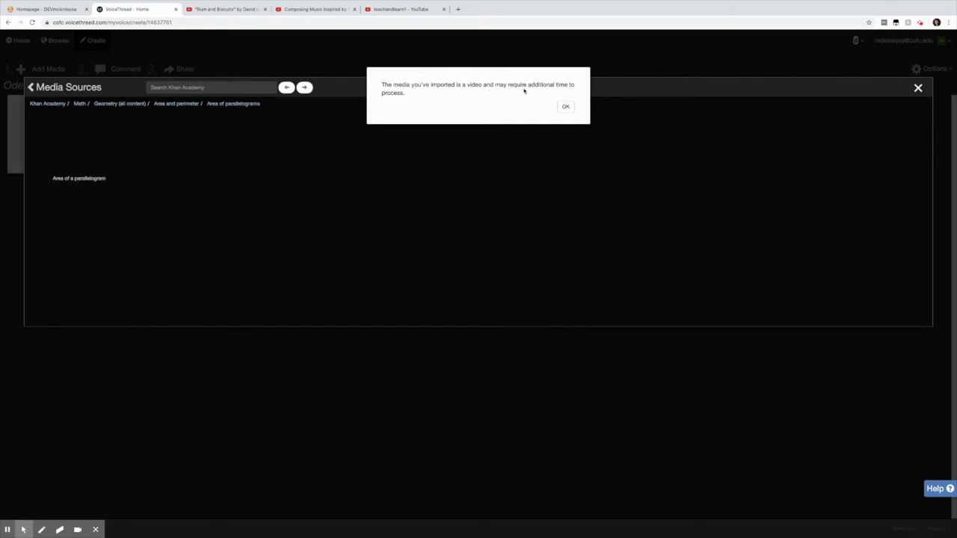
click(567, 107)
click(918, 89)
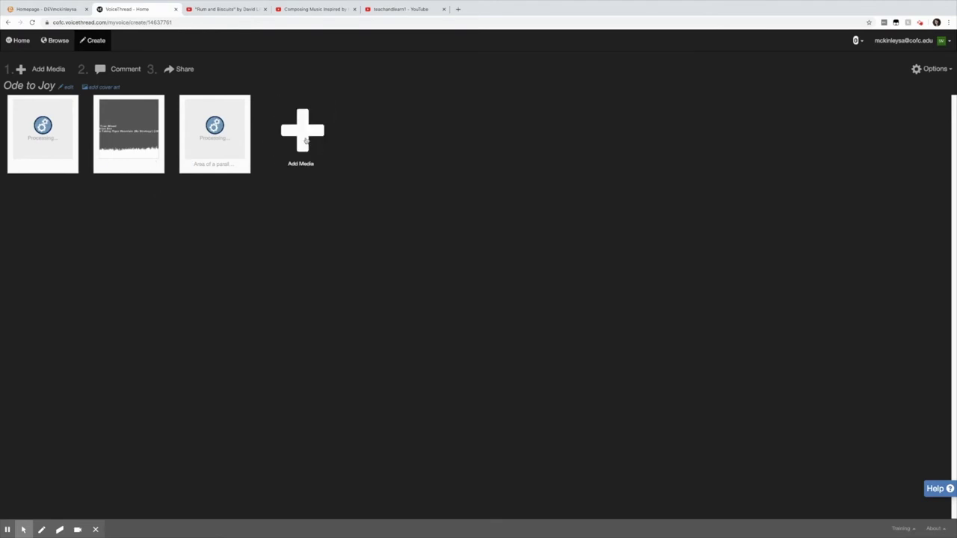
- Import the 'Amsterdam industrial nightshot' photo from Flickr's Cities collection
mouse_move(305, 138)
click(306, 120)
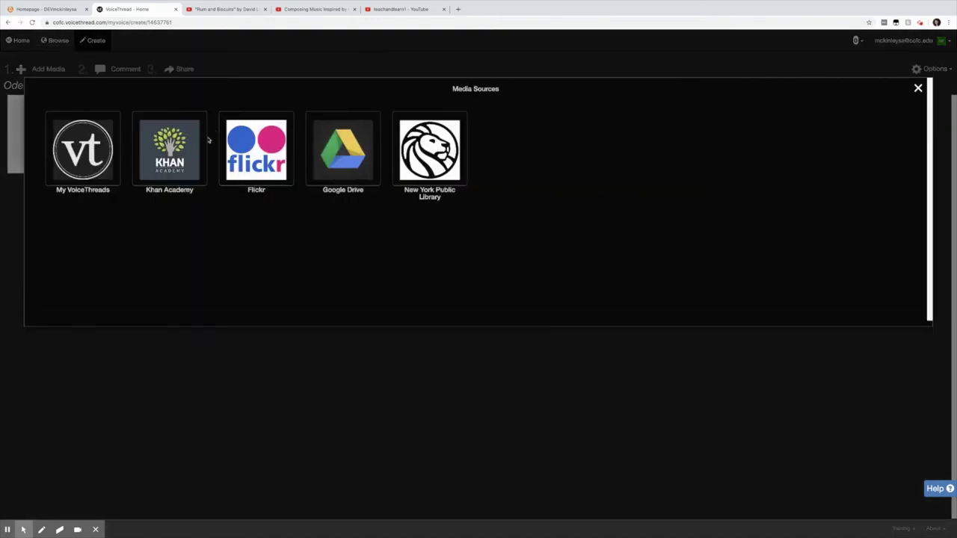
click(244, 145)
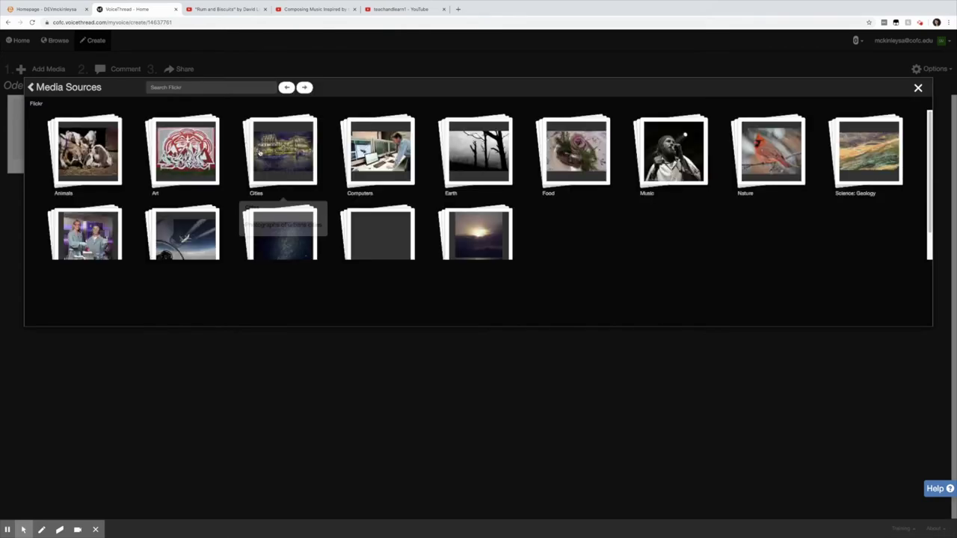
click(258, 153)
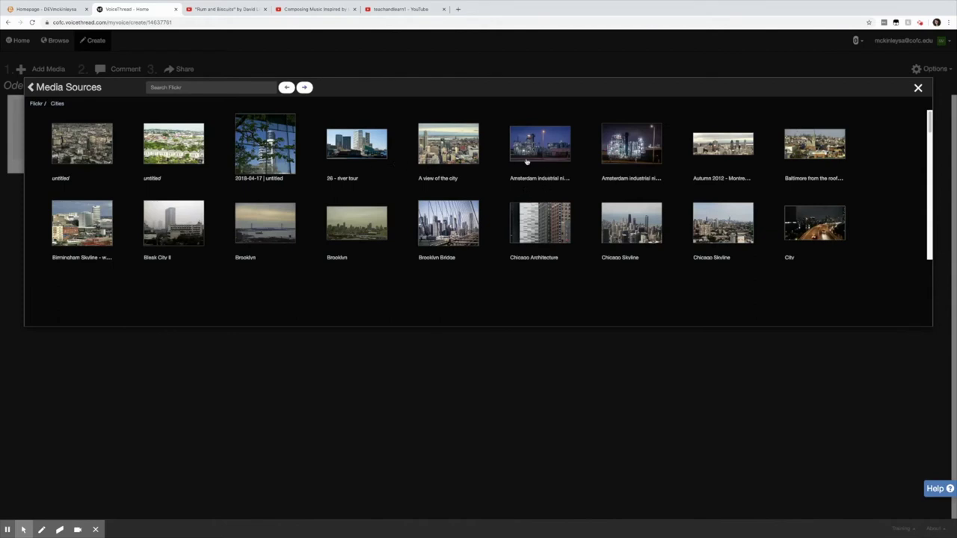
click(537, 180)
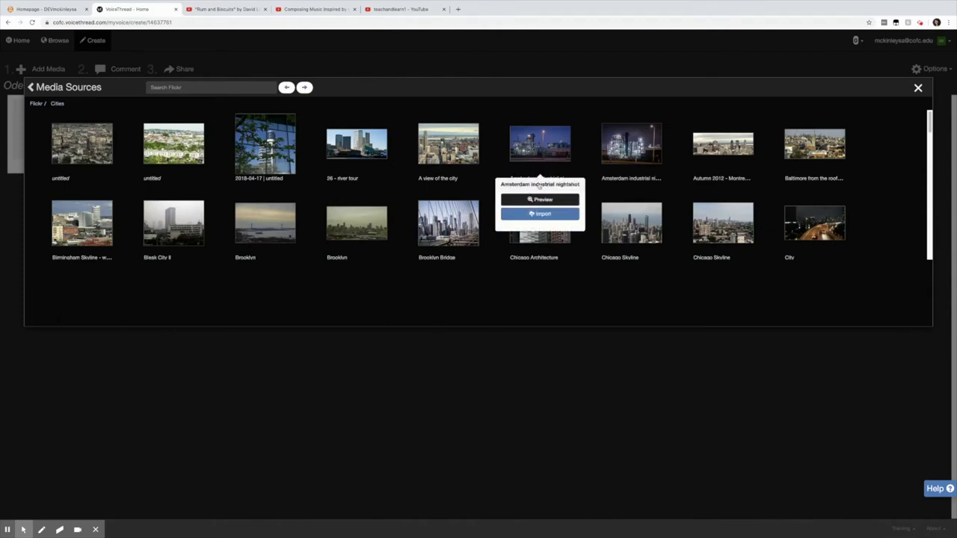
click(542, 215)
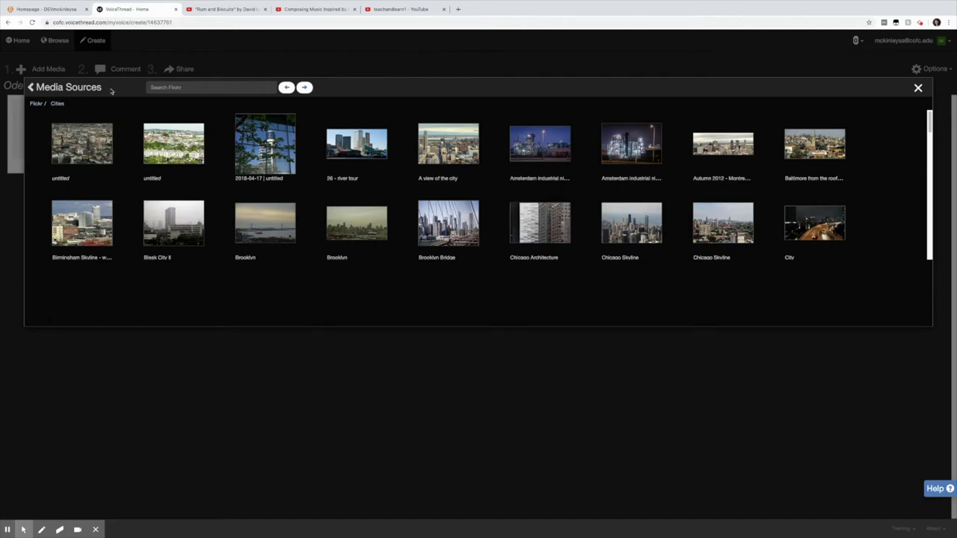
click(43, 88)
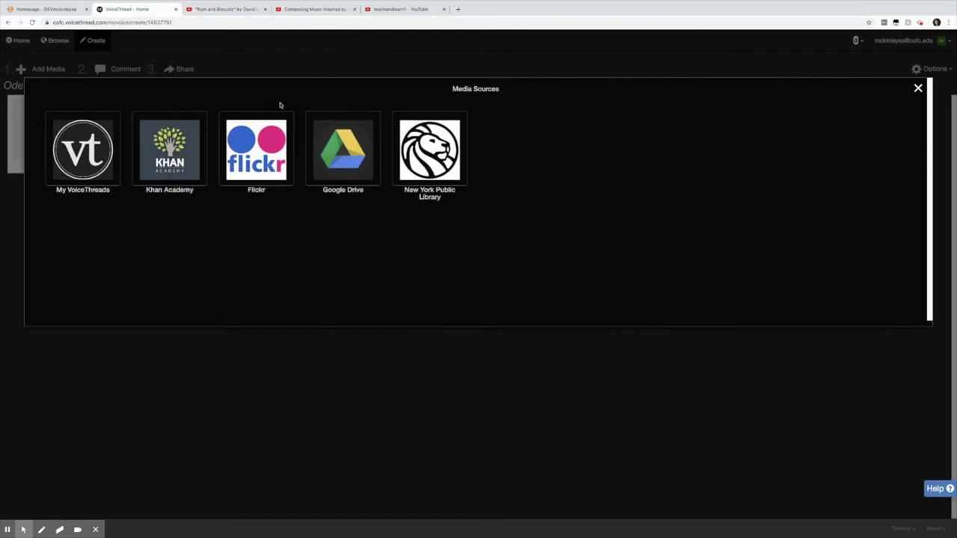
- Sign in to Google Drive and import IMG_20200603_115221620_PORTRAIT.jpg from My Drive
click(317, 134)
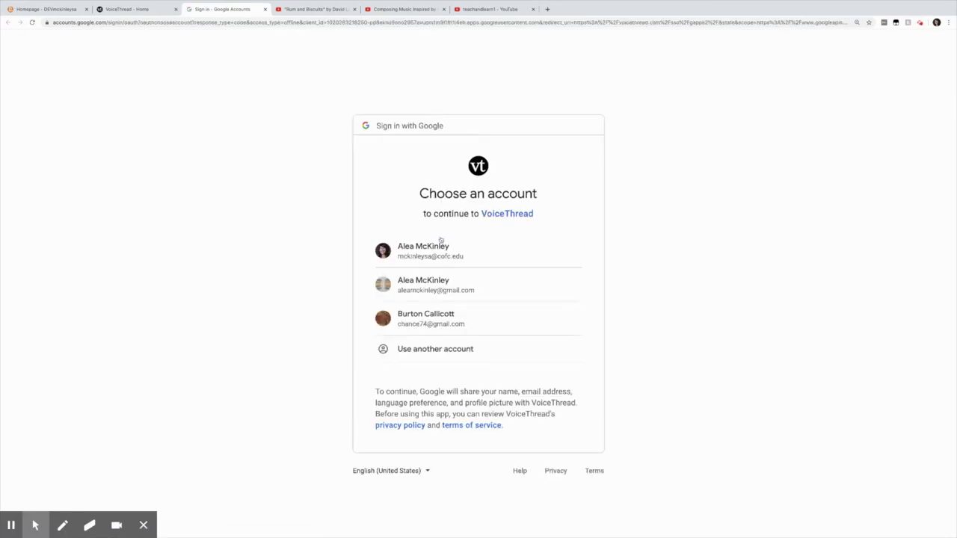
click(447, 256)
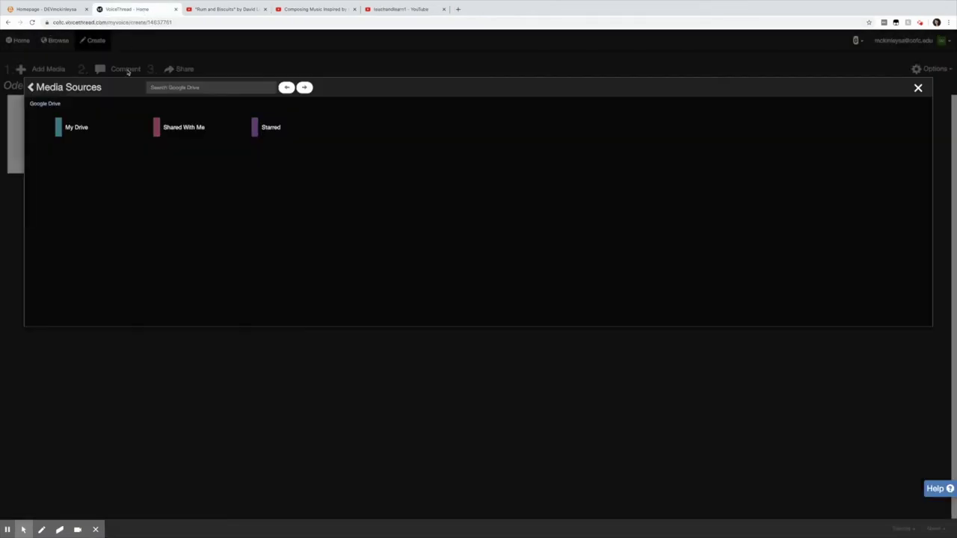
click(82, 131)
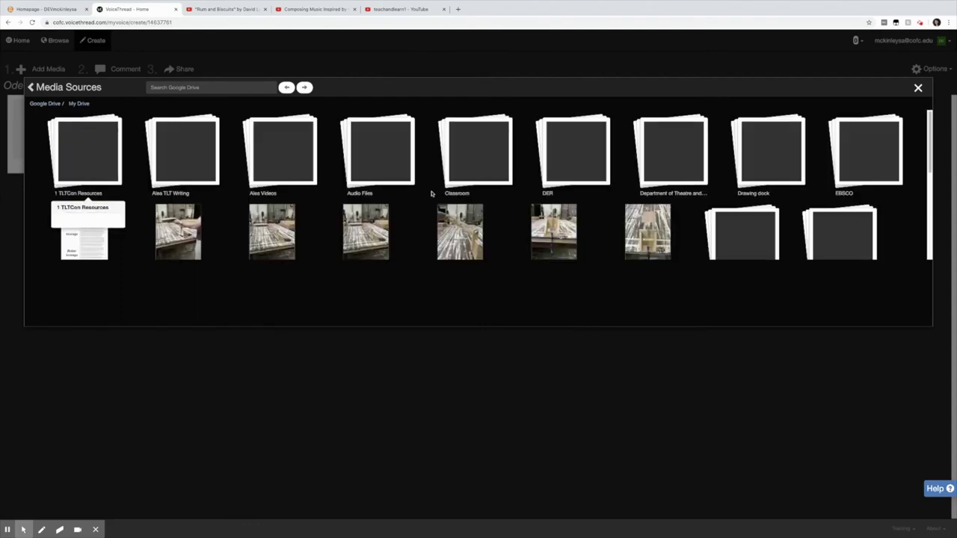
mouse_move(535, 235)
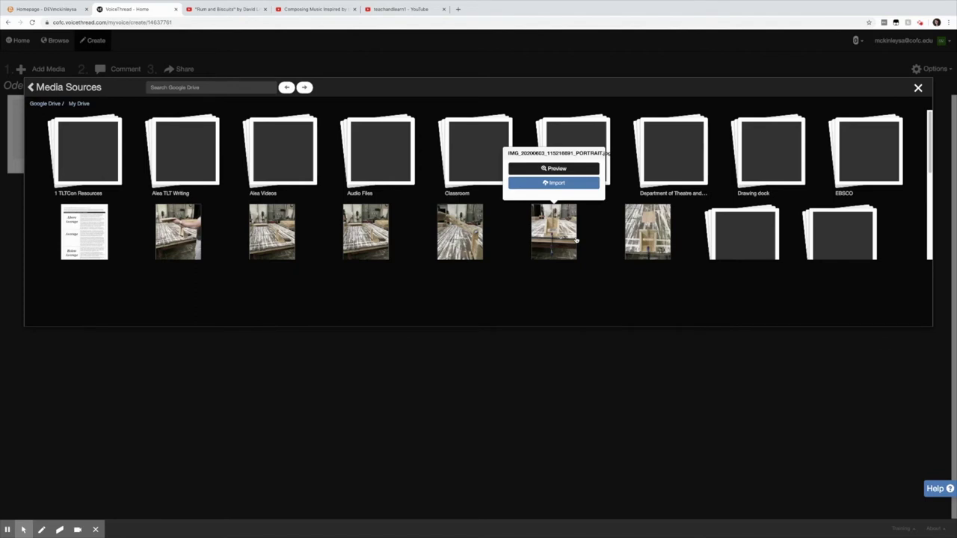
click(652, 233)
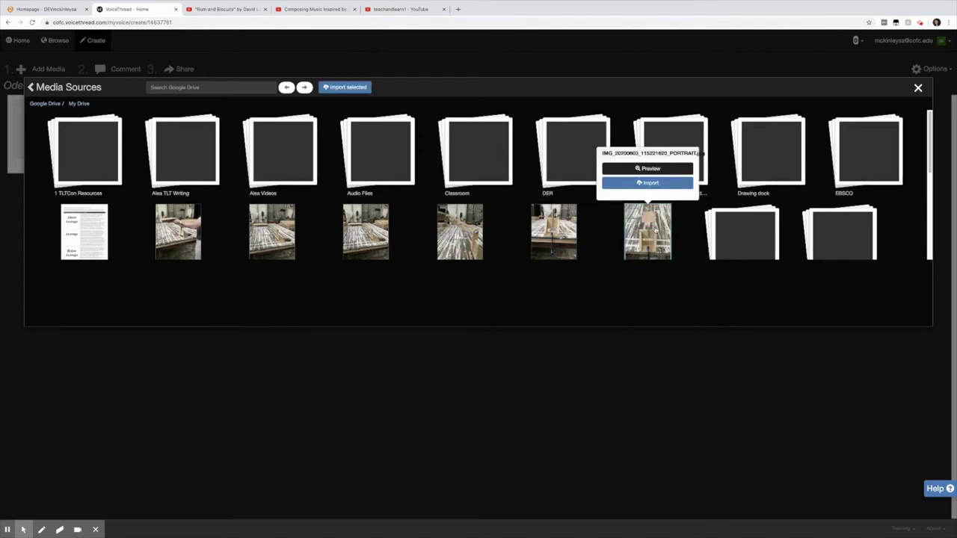
click(643, 184)
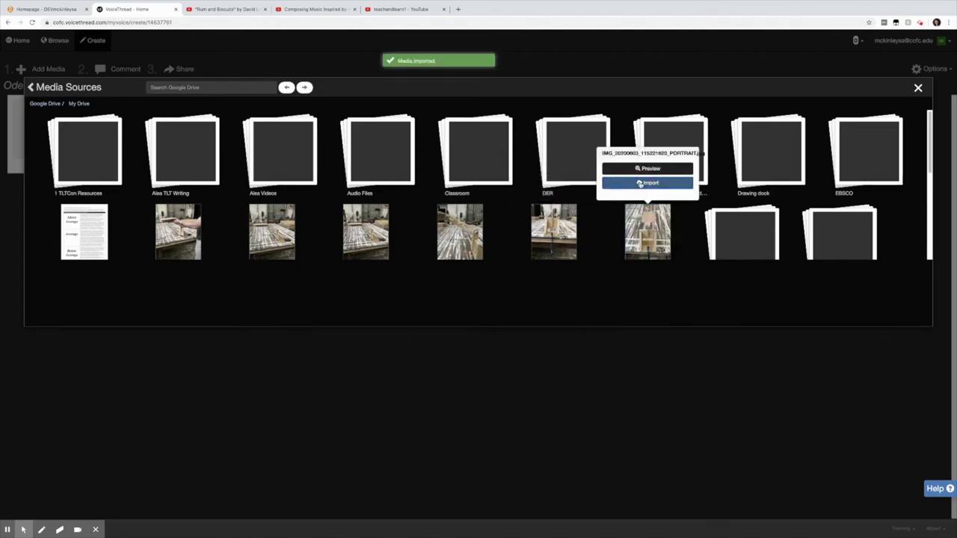
- Search the New York Public Library for 'Dante' and import the last portrait as the sixth slide
click(74, 91)
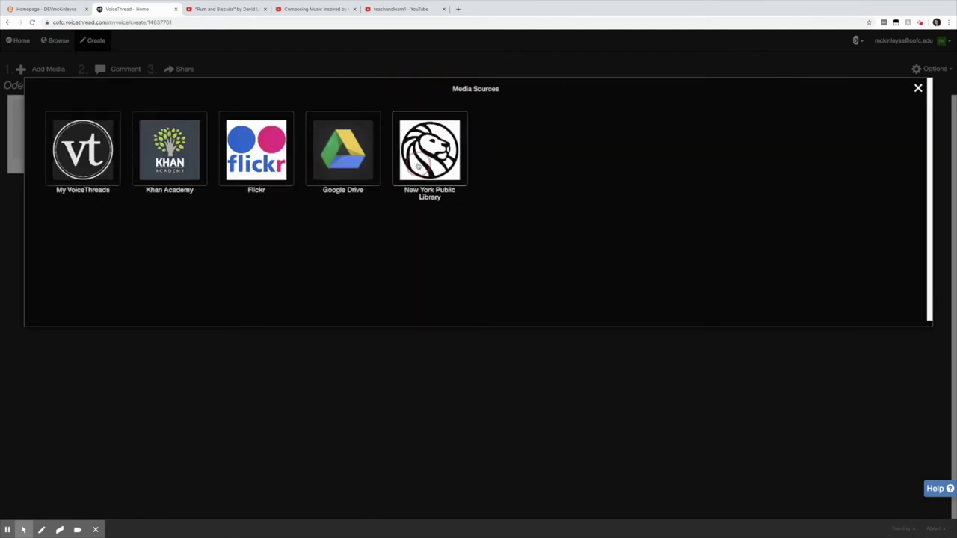
click(417, 166)
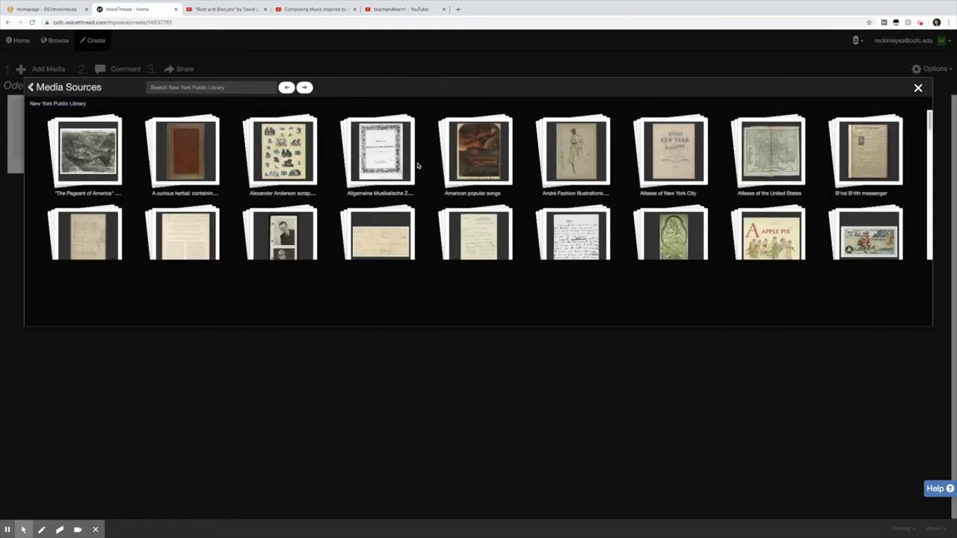
click(221, 88)
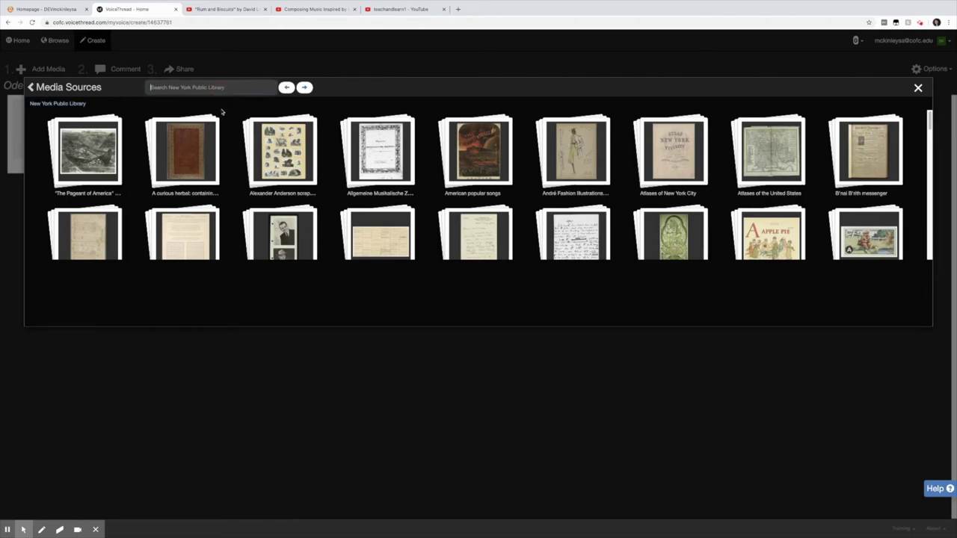
text(Dante)
key(Return)
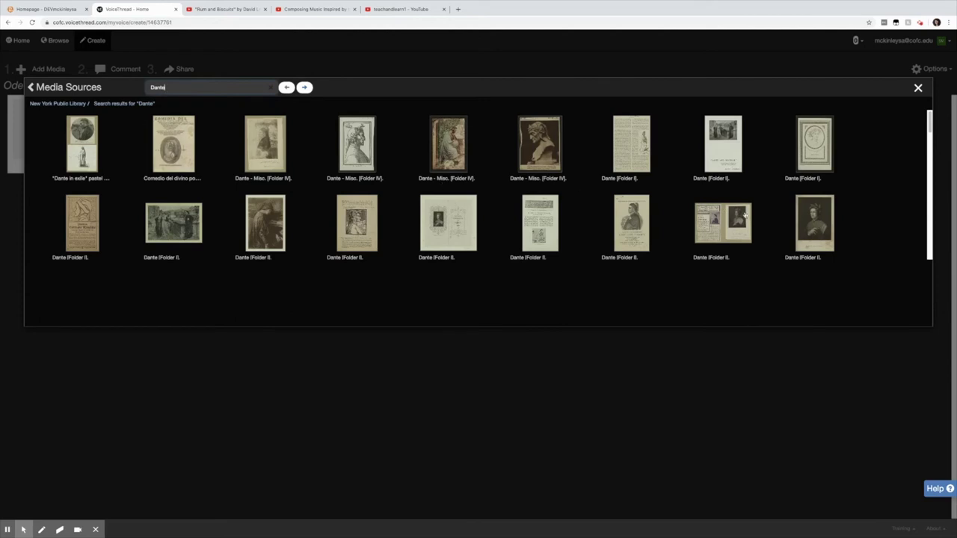
click(809, 249)
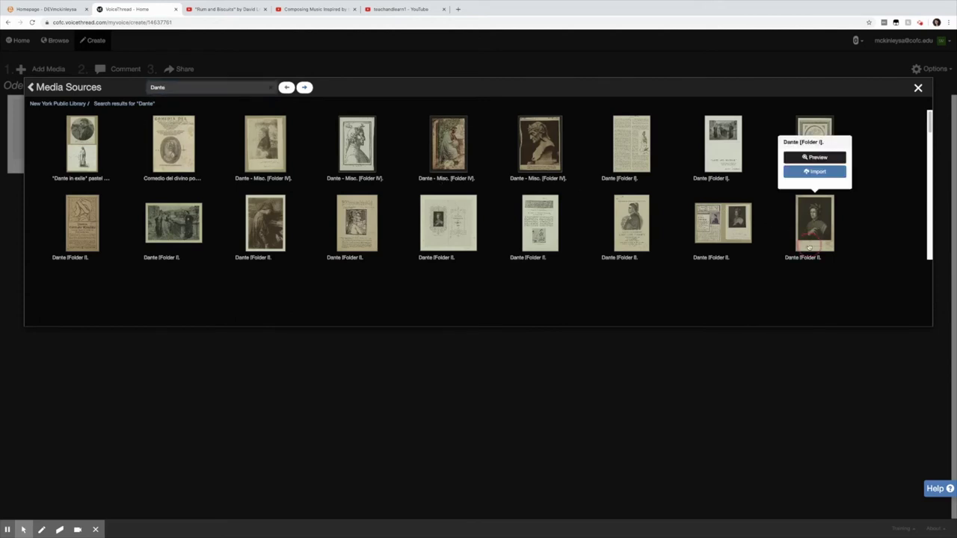
click(804, 173)
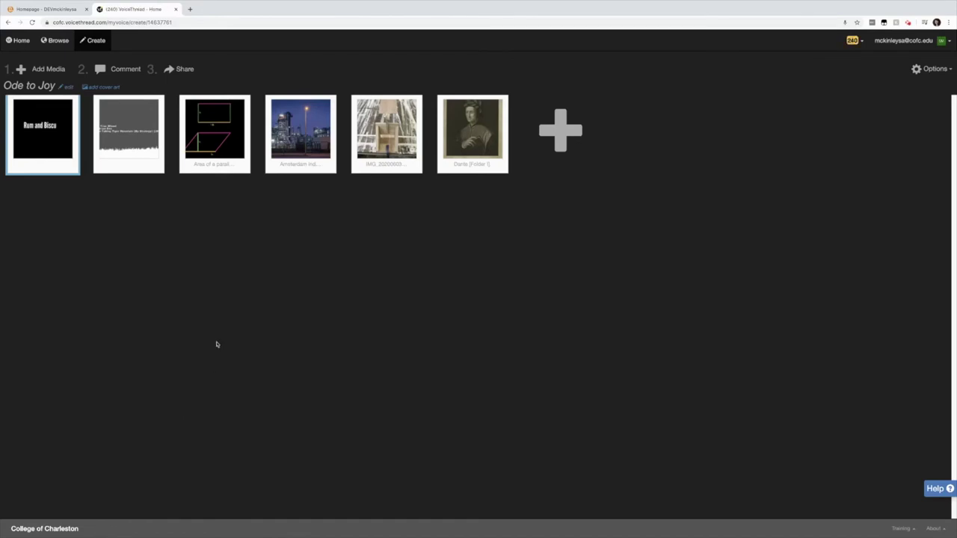
click(120, 73)
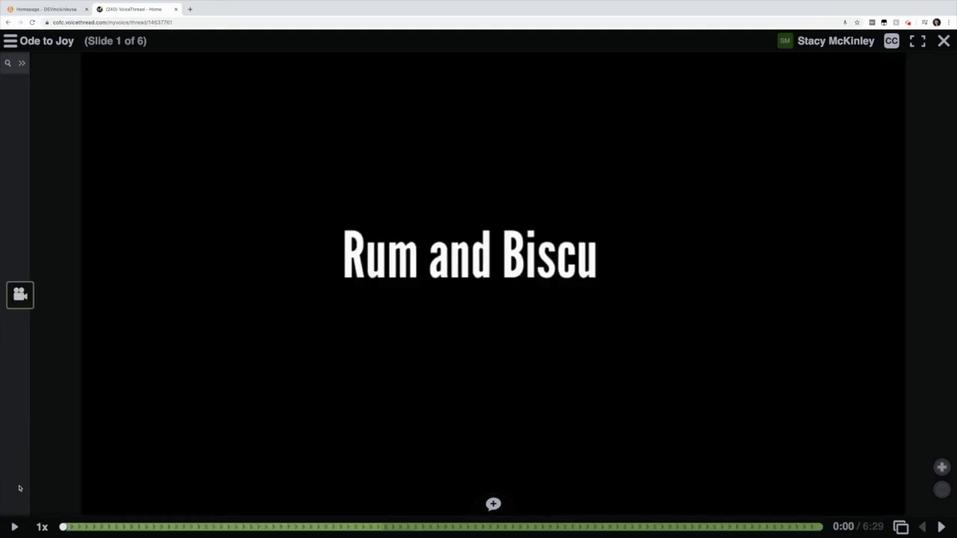
- Play slide 1's Rum and Biscuits video and skip ahead to about 3:12, where the speaker appears
click(13, 528)
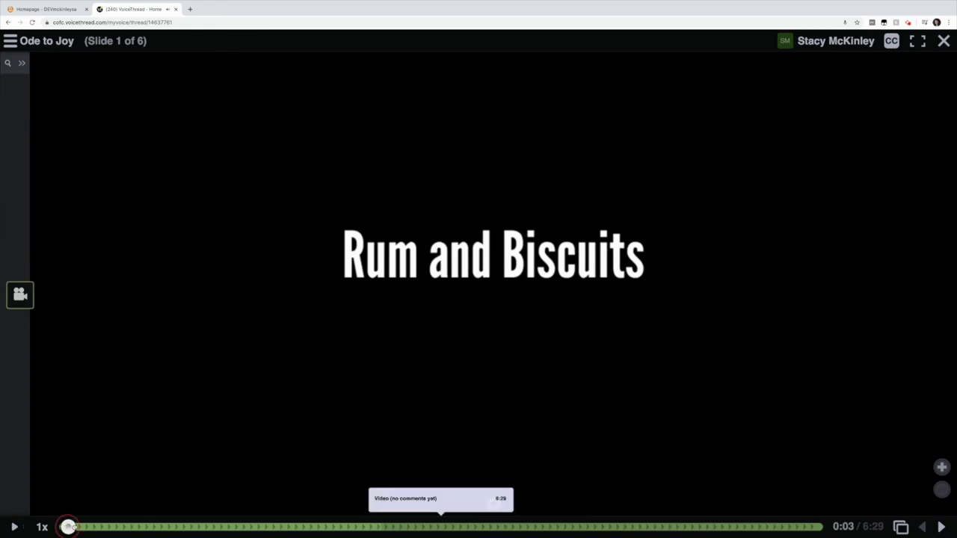
drag(68, 527, 437, 527)
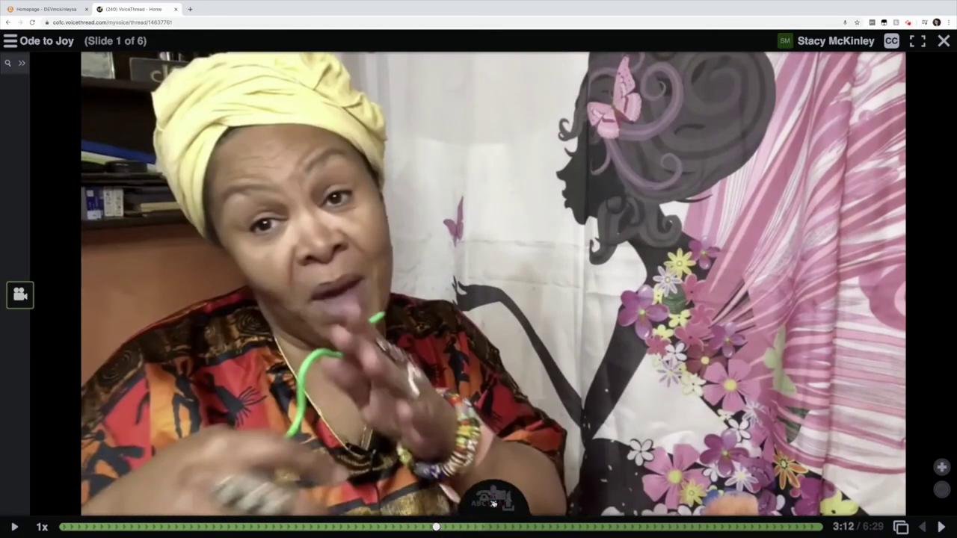
click(493, 482)
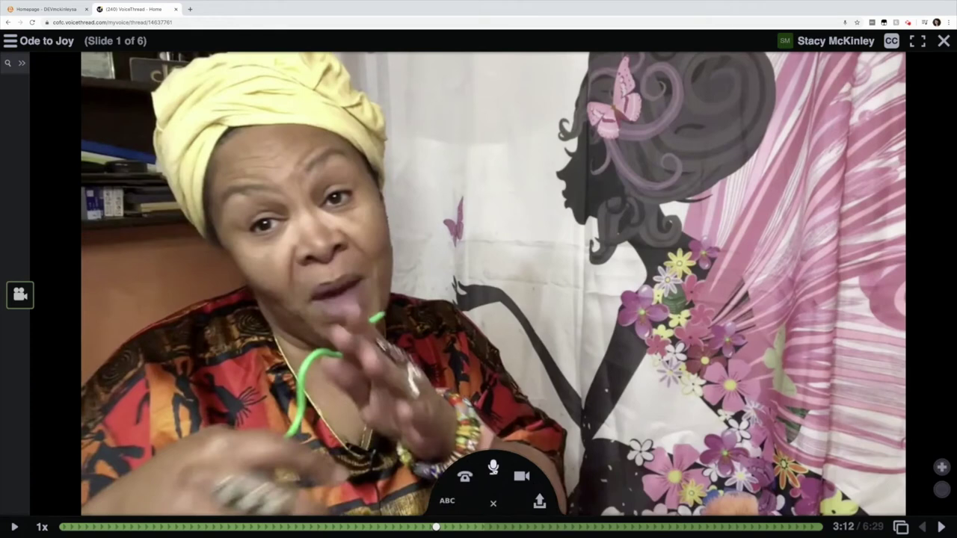
- Record an audio comment on slide 1 with a red circle around the curtain butterfly and an arrow, then save it
click(494, 467)
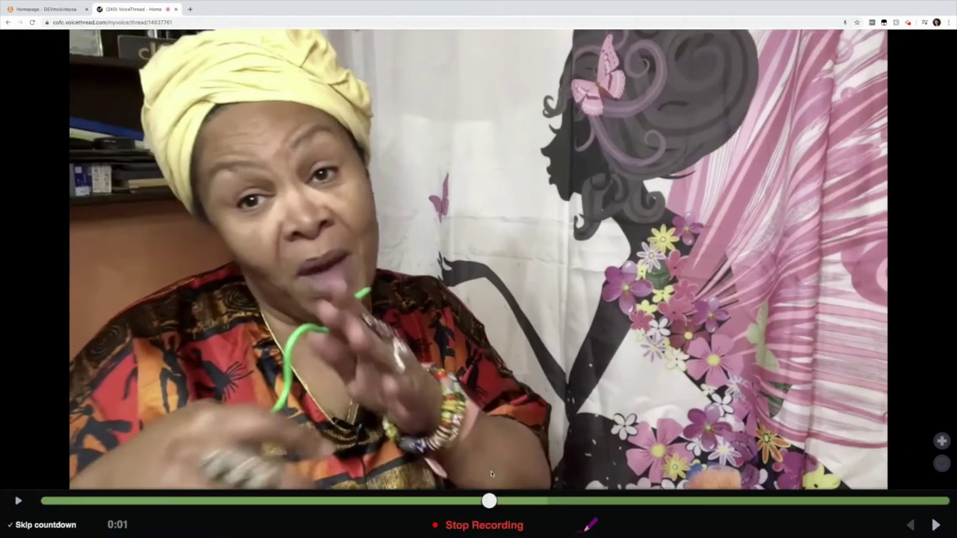
mouse_move(590, 525)
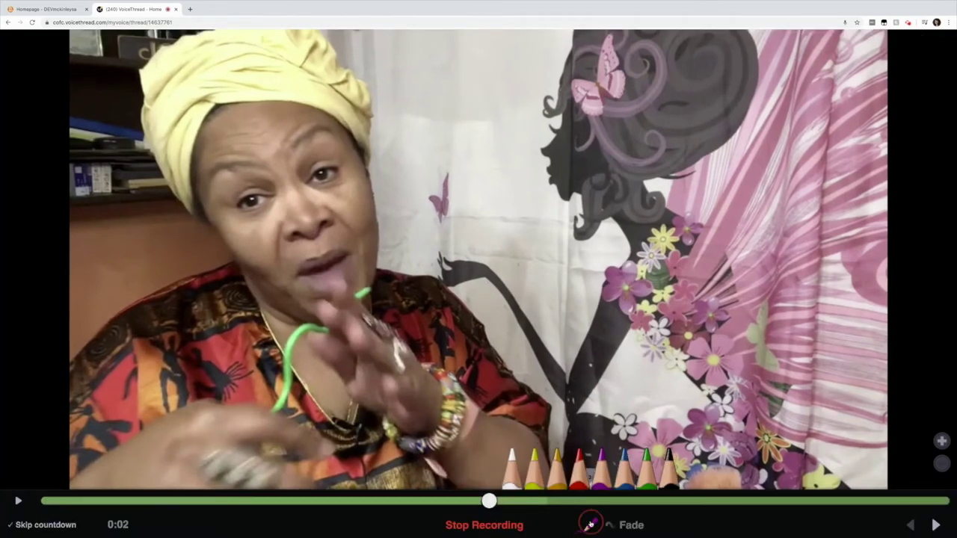
click(579, 467)
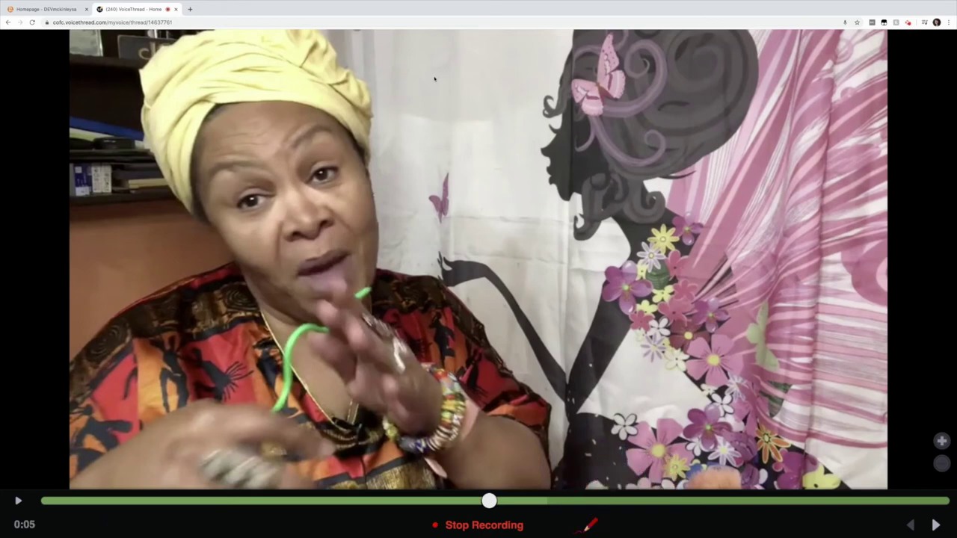
mouse_move(461, 136)
mouse_down()
mouse_move(409, 159)
mouse_move(513, 213)
mouse_move(459, 136)
mouse_up()
mouse_move(543, 252)
mouse_down()
mouse_move(391, 319)
mouse_move(445, 322)
mouse_up()
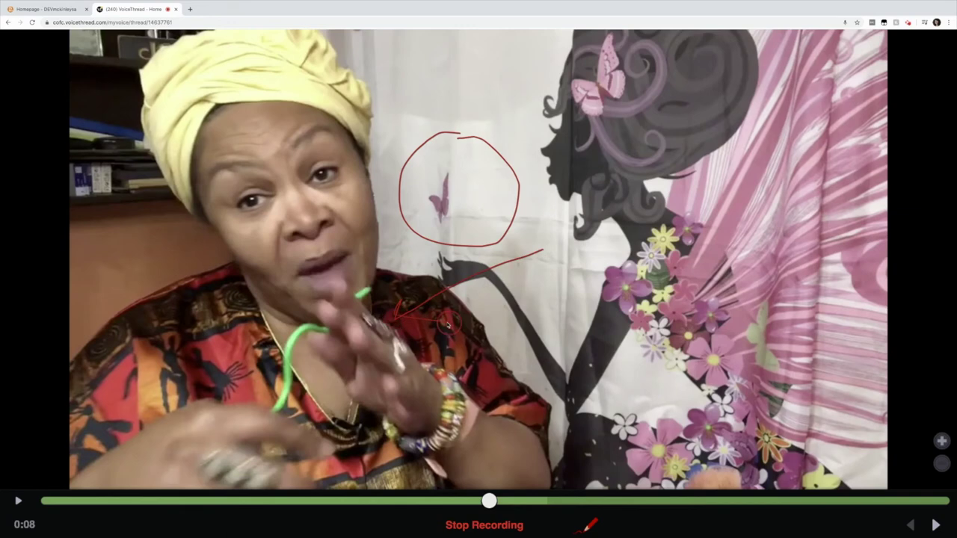
click(490, 527)
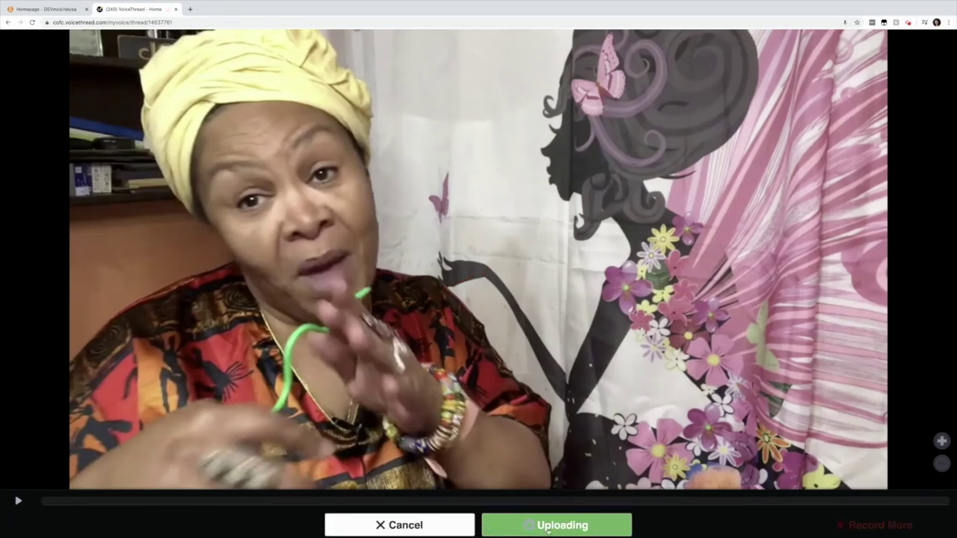
click(553, 526)
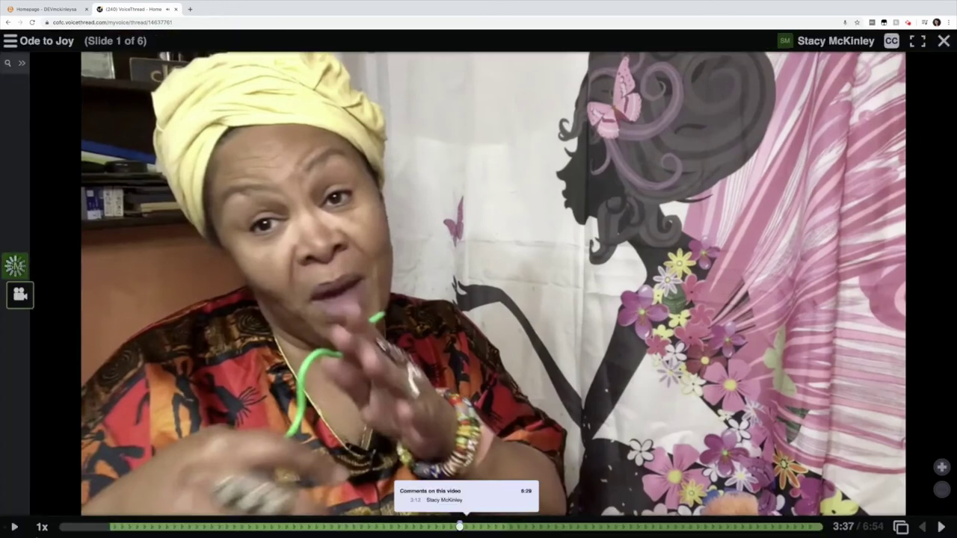
mouse_move(61, 528)
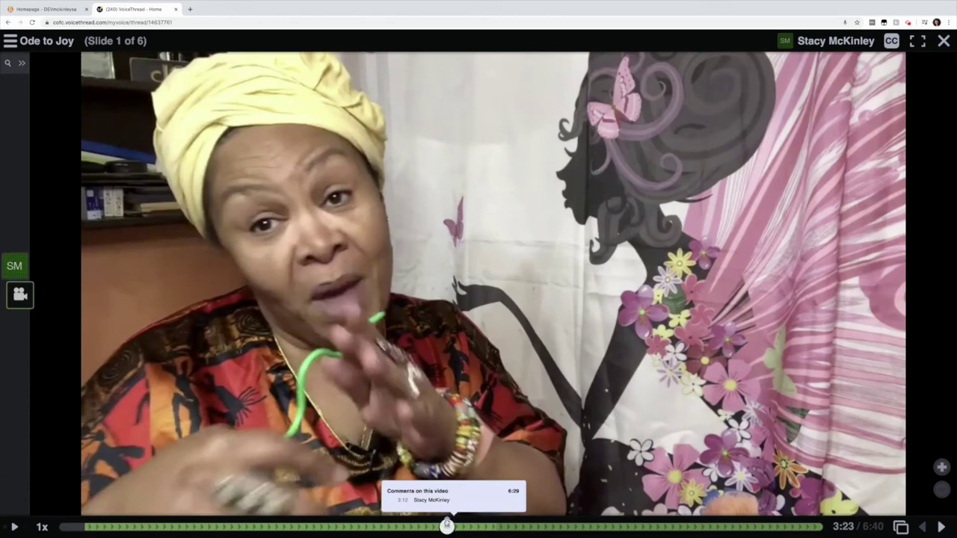
- Move to slide 2, The True Wheel, play its audio and start a video comment
click(940, 527)
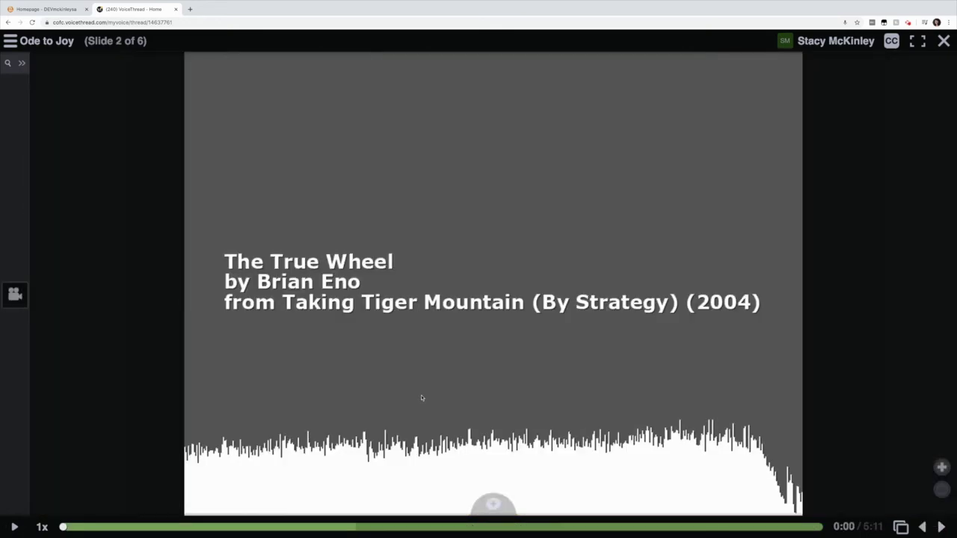
click(14, 527)
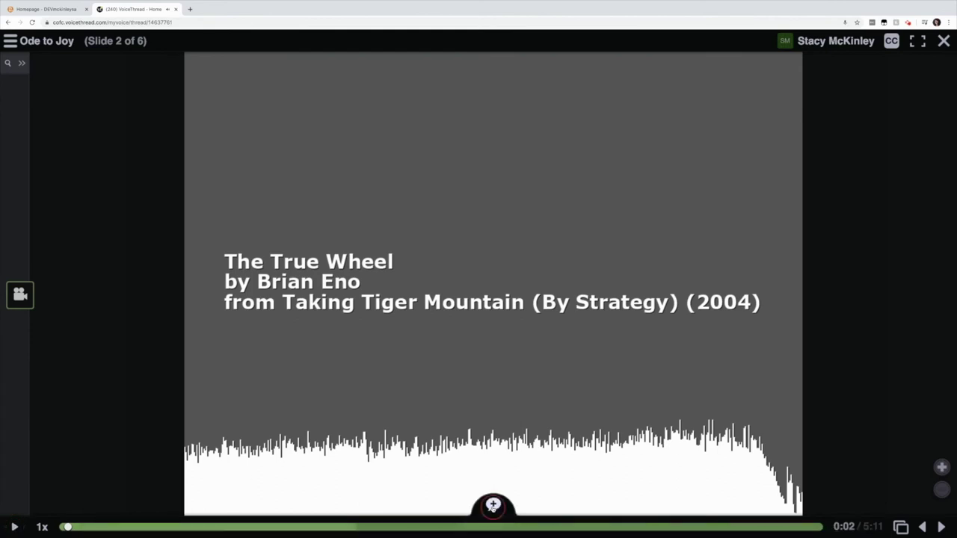
click(493, 505)
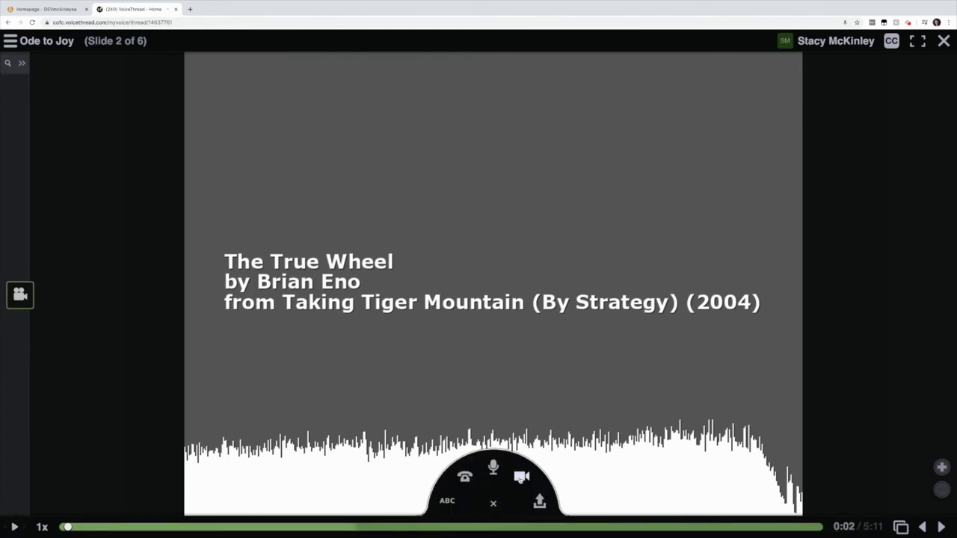
click(521, 477)
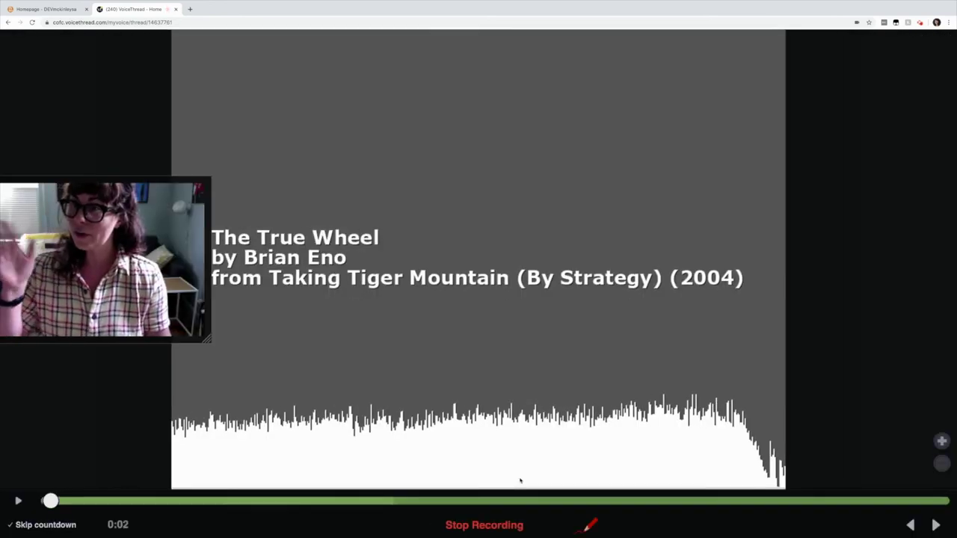
- Loop the song title in blue, then stop and save the video comment
click(588, 528)
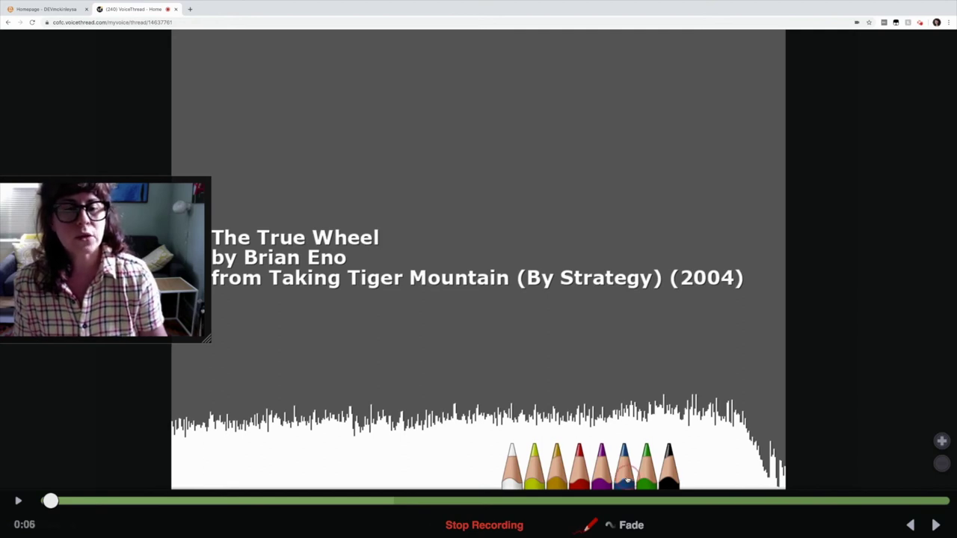
click(625, 471)
drag(453, 231, 392, 183)
mouse_move(335, 179)
mouse_down()
mouse_move(320, 314)
mouse_move(469, 242)
mouse_move(424, 210)
mouse_up()
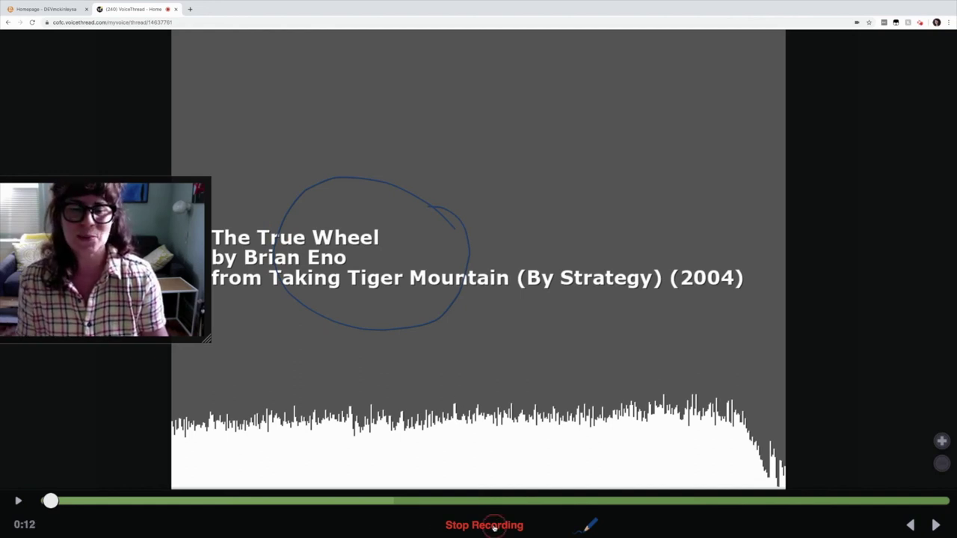
click(494, 526)
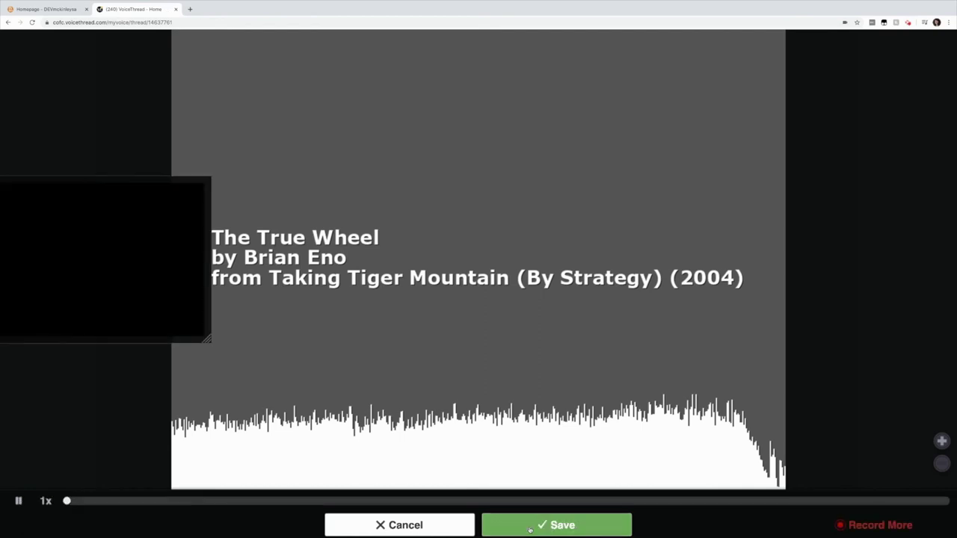
click(530, 525)
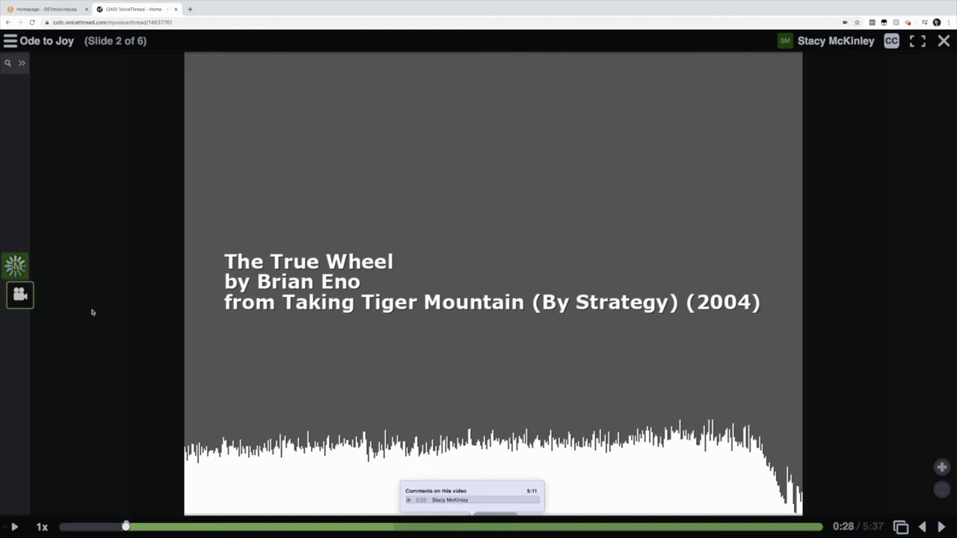
mouse_move(15, 266)
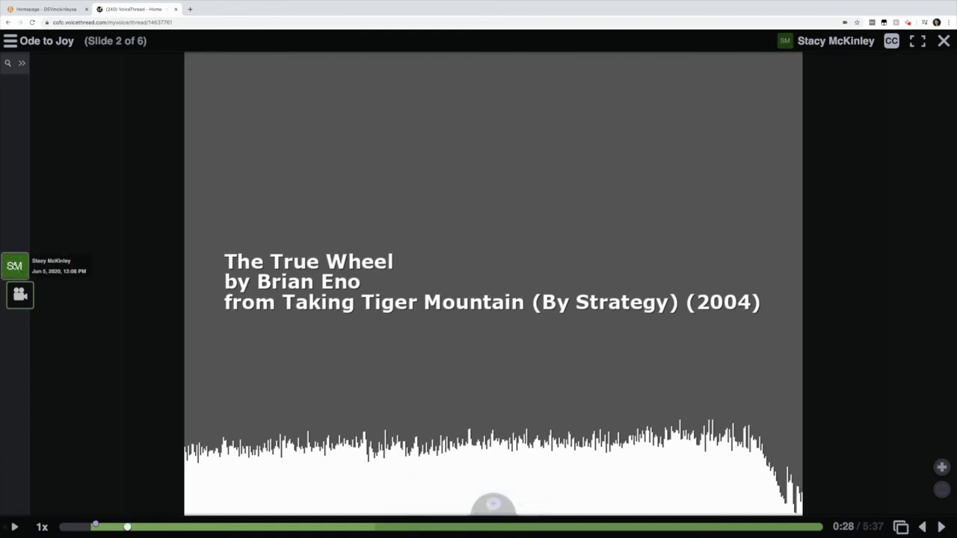
click(942, 527)
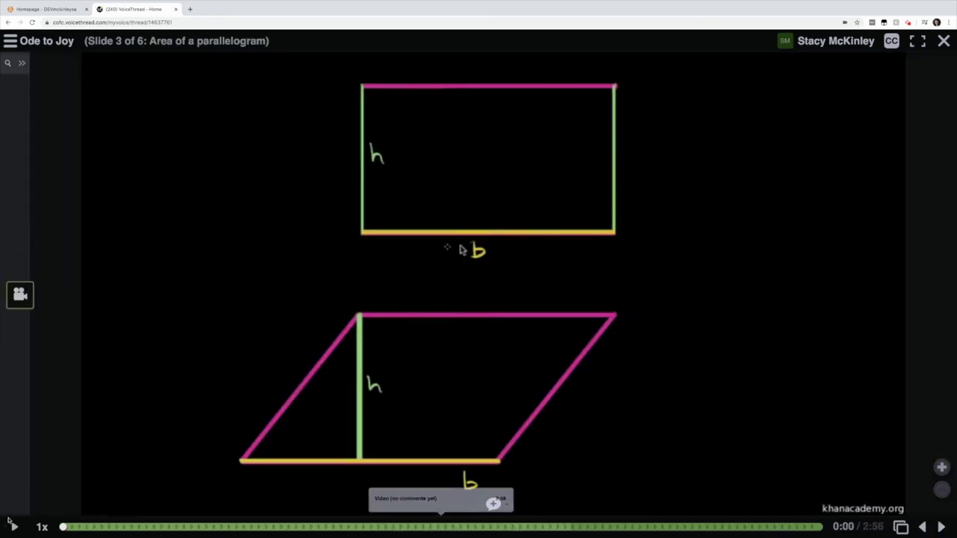
- Play the parallelogram video and record a voice comment circling the base label b in blue
click(13, 527)
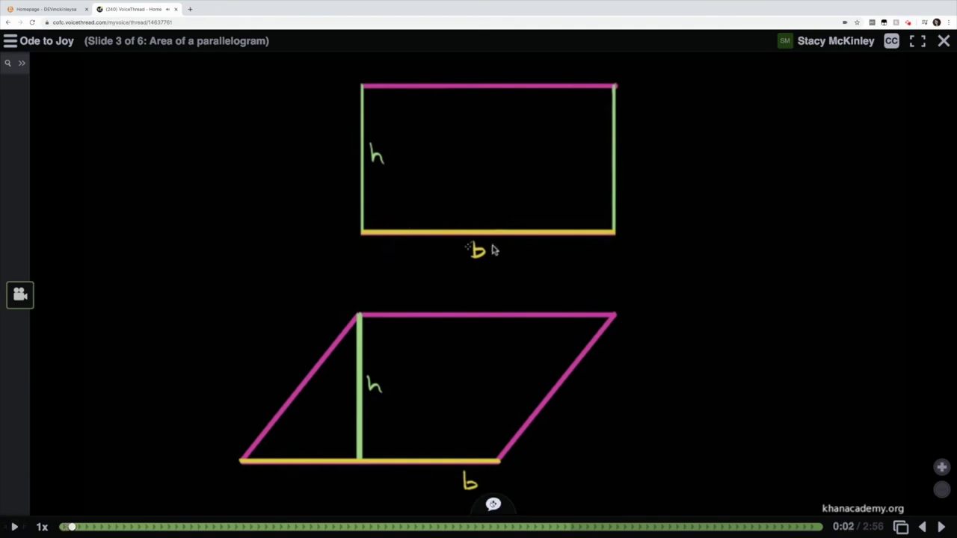
click(493, 504)
click(494, 468)
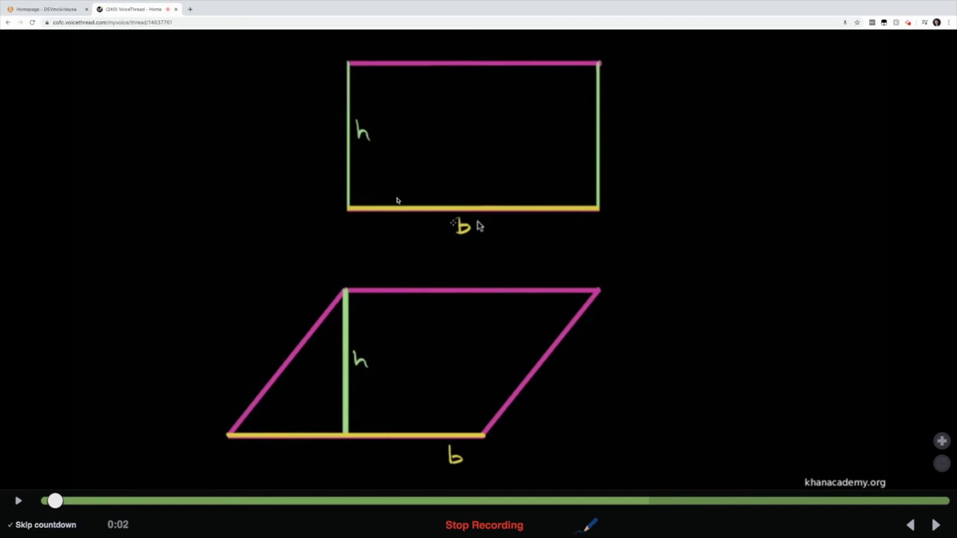
mouse_move(397, 199)
mouse_down()
mouse_move(380, 176)
mouse_move(307, 226)
mouse_move(395, 258)
mouse_move(400, 206)
mouse_up()
mouse_move(463, 207)
mouse_down()
mouse_move(429, 222)
mouse_move(489, 226)
mouse_move(452, 200)
mouse_up()
click(510, 526)
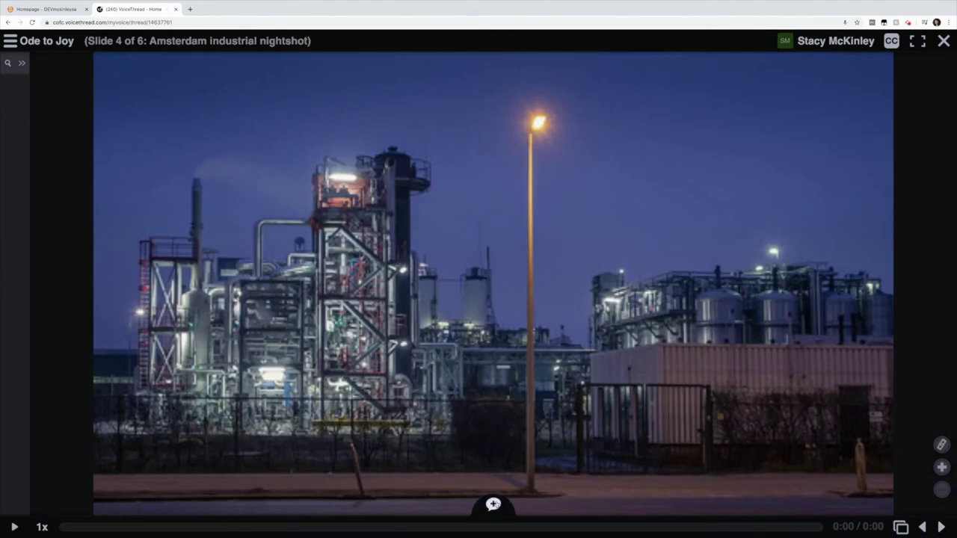
- Record a voice comment on the Amsterdam nightshot, circling the street lamp in yellow-orange with a downward arrow
mouse_move(493, 504)
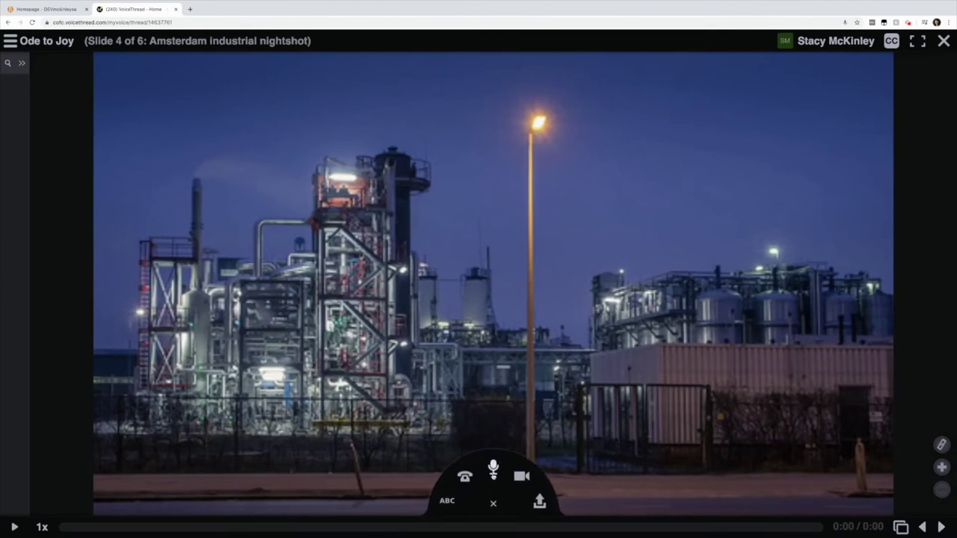
click(494, 467)
click(591, 526)
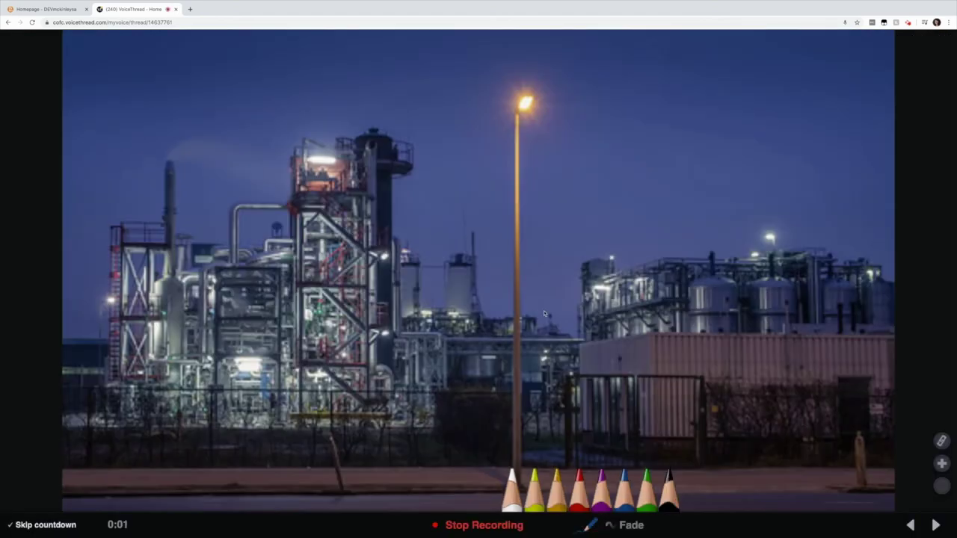
click(557, 486)
mouse_move(595, 163)
mouse_down()
mouse_move(553, 96)
mouse_move(426, 127)
mouse_move(574, 249)
mouse_move(596, 155)
mouse_up()
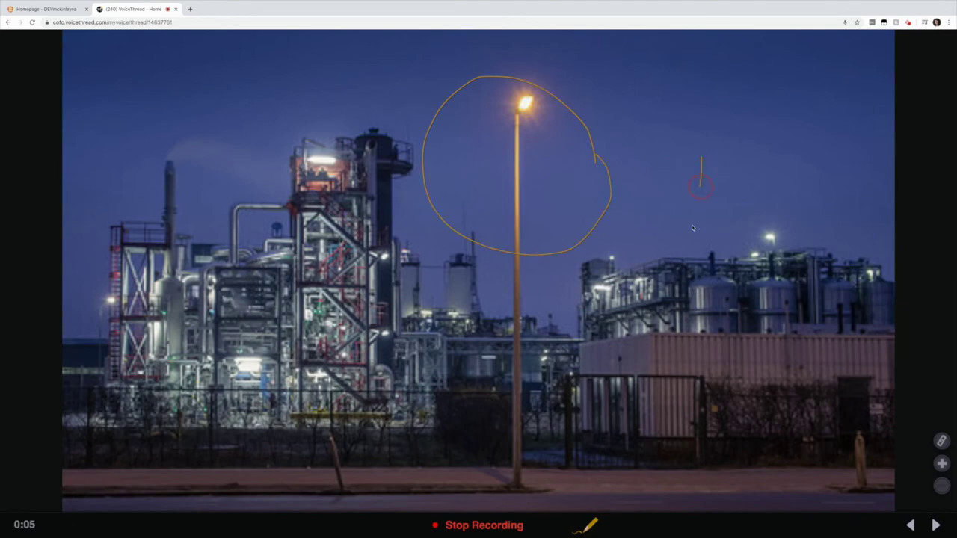
drag(700, 185, 682, 251)
mouse_move(677, 228)
mouse_down()
mouse_move(682, 251)
mouse_move(701, 241)
mouse_up()
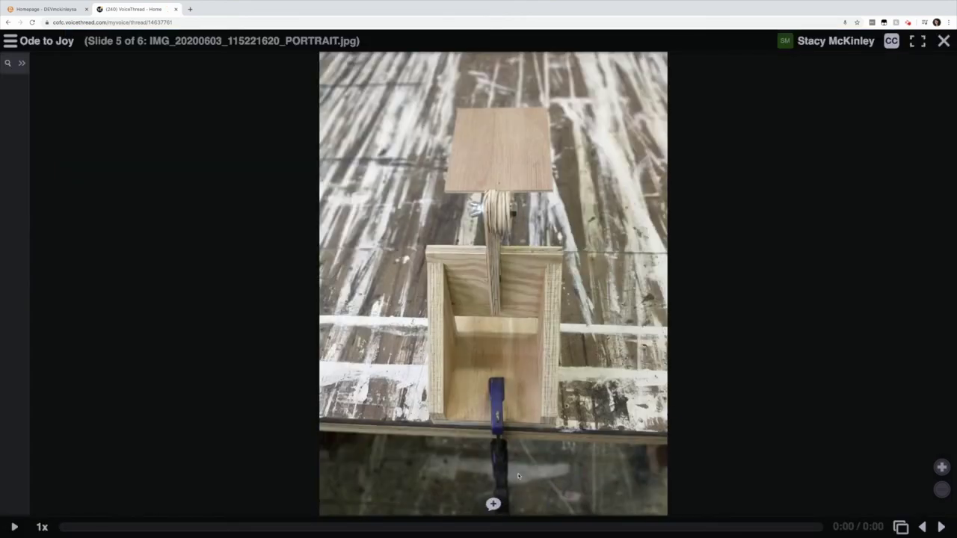
click(493, 504)
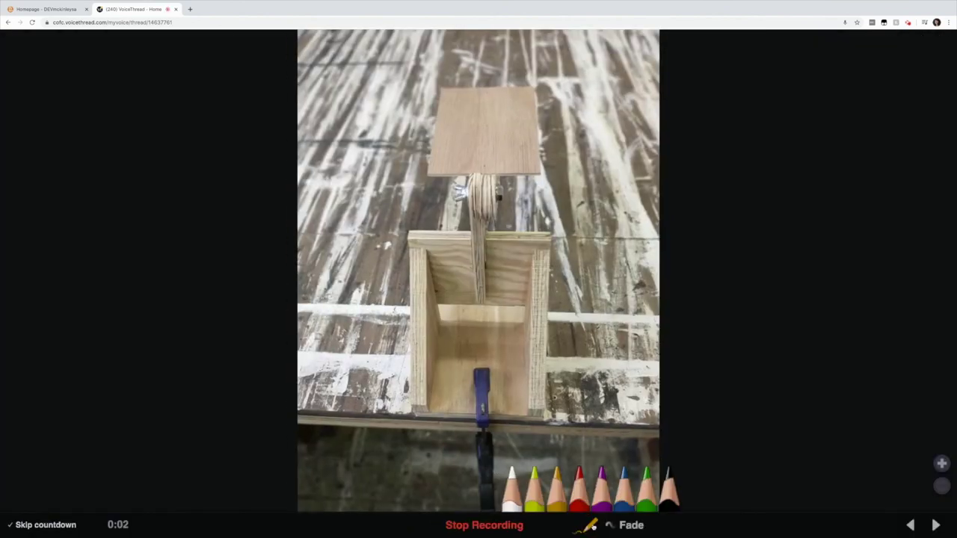
- Mark up the workbench photo in purple with two boxes, a small circle, an arrow and a line, then stop recording
click(602, 484)
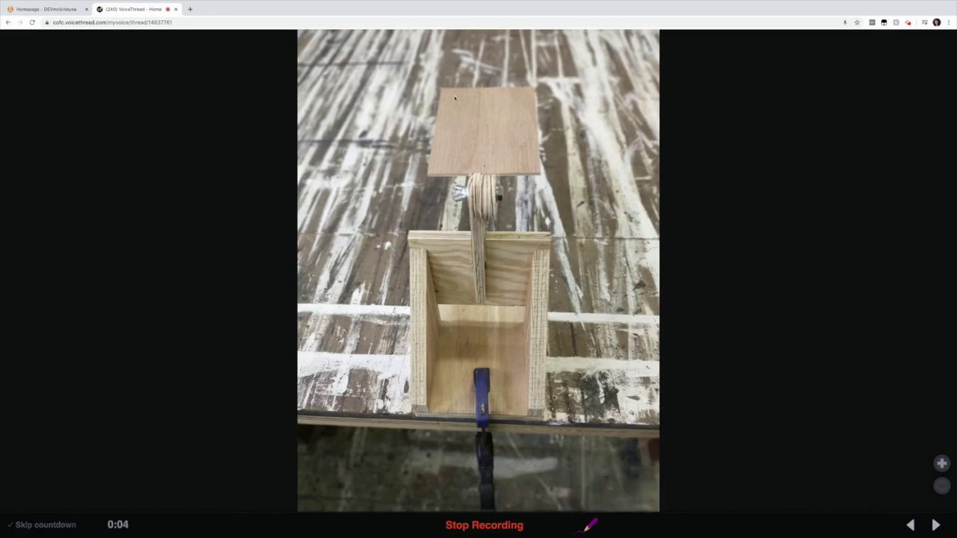
mouse_move(452, 96)
mouse_down()
mouse_move(453, 147)
mouse_move(581, 155)
mouse_move(583, 97)
mouse_move(453, 98)
mouse_up()
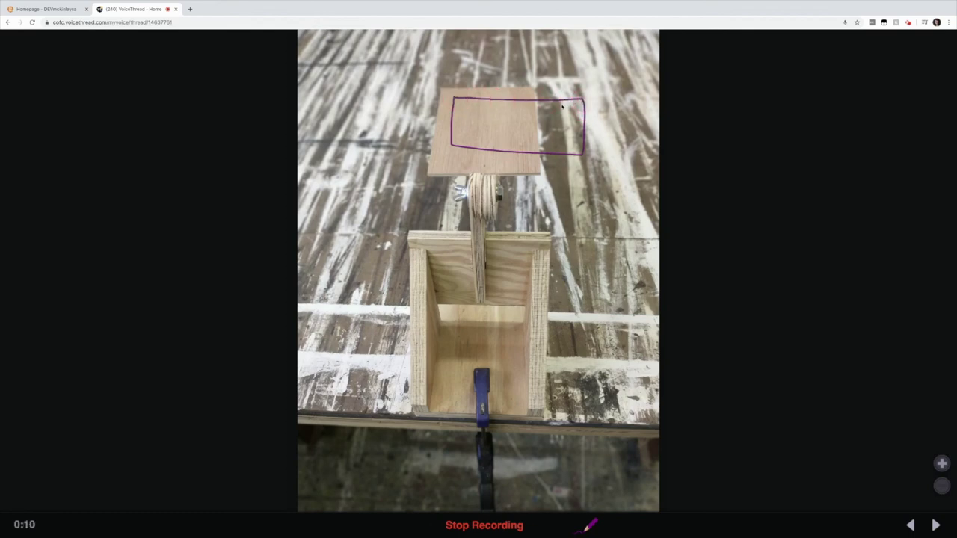
mouse_move(559, 103)
mouse_down()
mouse_move(562, 116)
mouse_move(575, 113)
mouse_move(565, 102)
mouse_up()
mouse_move(527, 202)
mouse_down()
mouse_move(512, 290)
mouse_move(640, 282)
mouse_move(633, 211)
mouse_move(527, 208)
mouse_up()
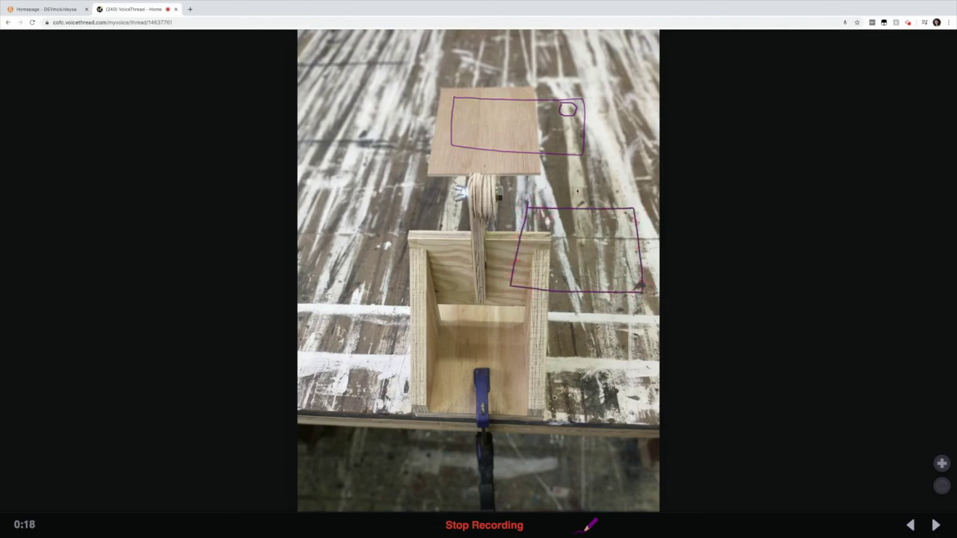
mouse_move(608, 172)
mouse_down()
mouse_move(580, 238)
mouse_move(578, 224)
mouse_move(591, 236)
mouse_up()
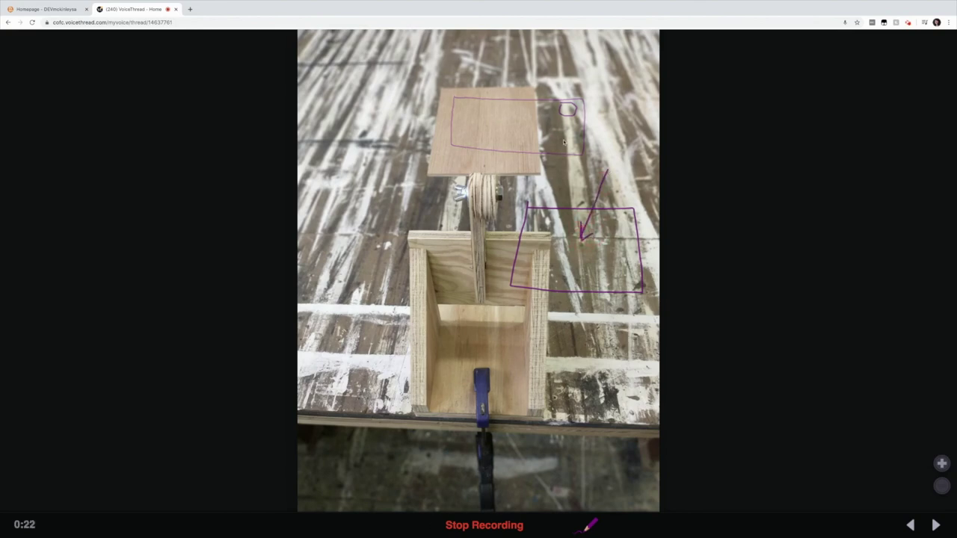
mouse_move(565, 125)
mouse_down()
mouse_move(570, 202)
mouse_move(565, 191)
mouse_move(574, 191)
mouse_up()
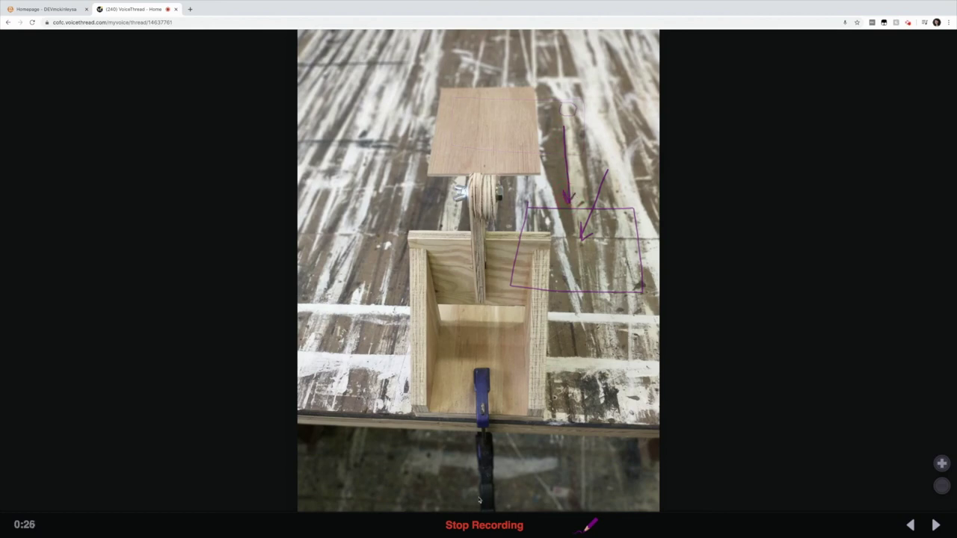
click(490, 525)
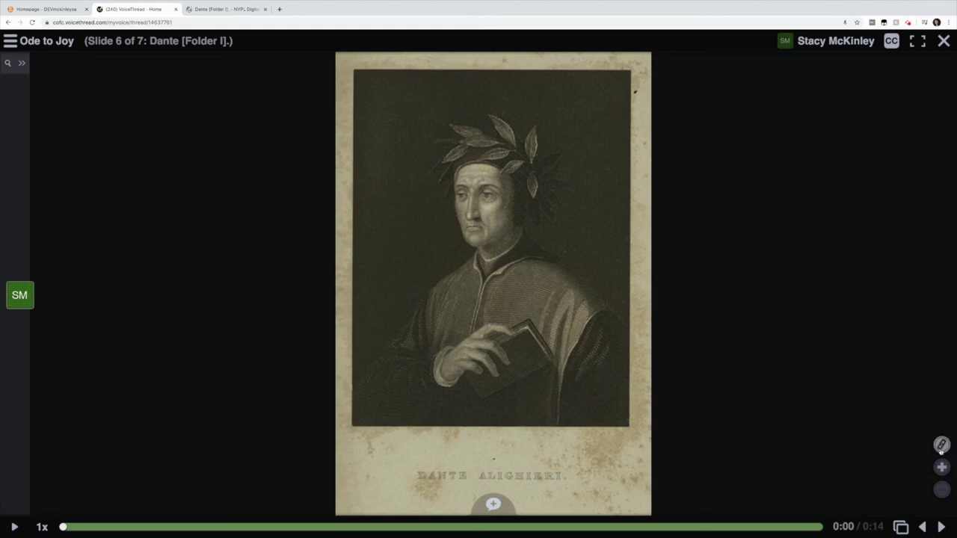
- Open the Dante portrait's NYPL Digital Collections source page in a new tab
click(941, 446)
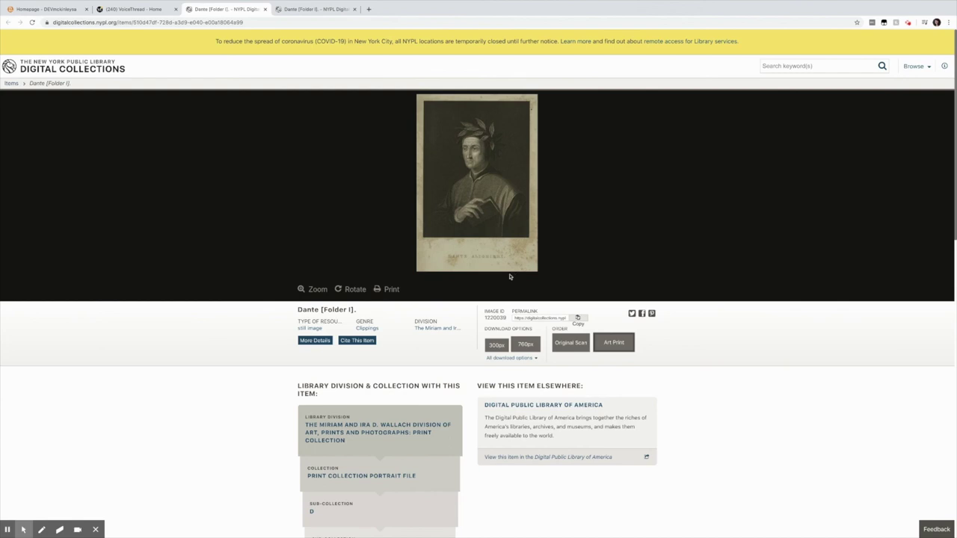
click(153, 9)
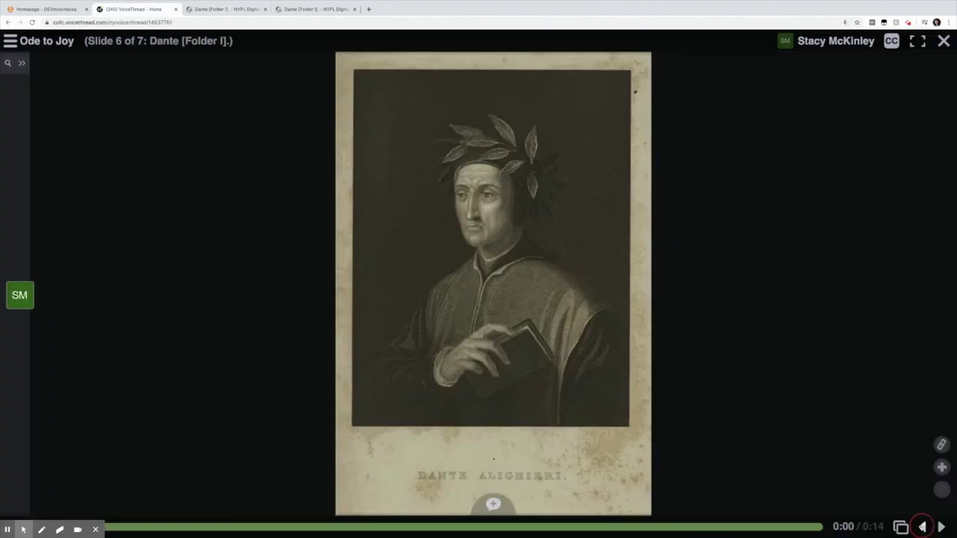
- Step back three slides to the parallelogram diagram, zoom in twice, then zoom back out
click(922, 528)
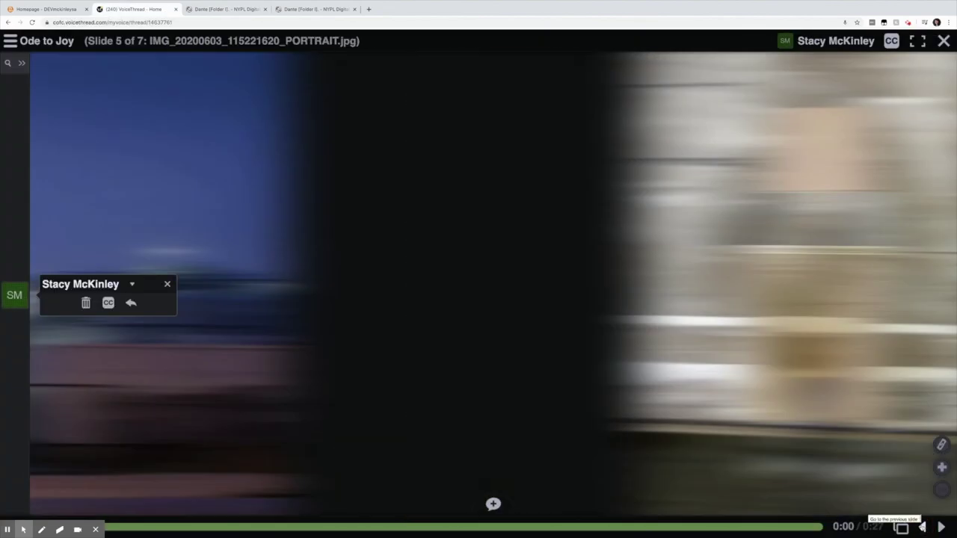
click(922, 527)
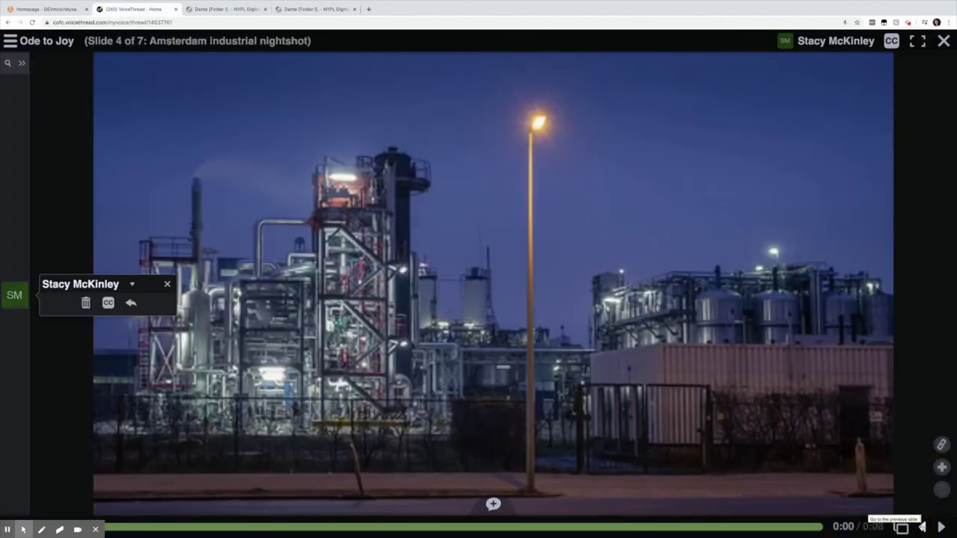
click(922, 527)
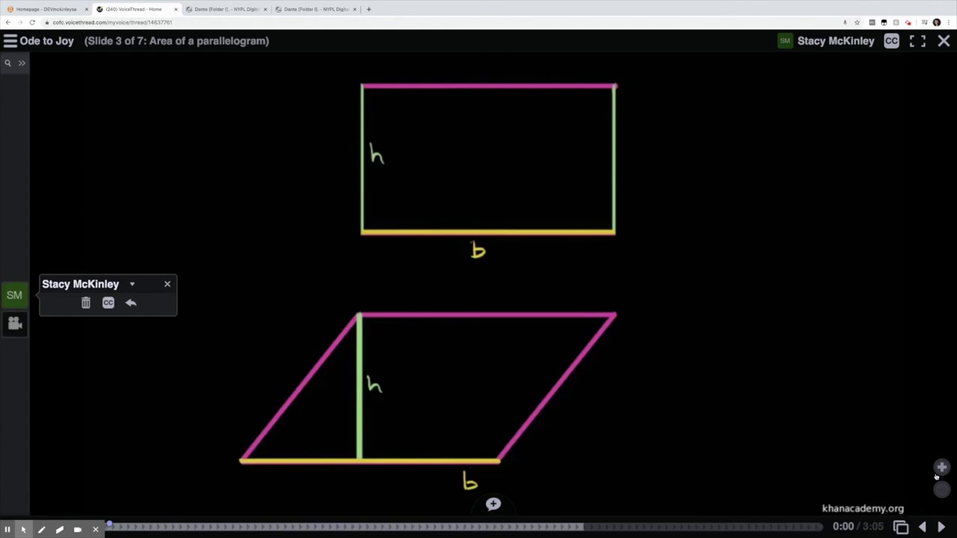
click(942, 467)
click(941, 467)
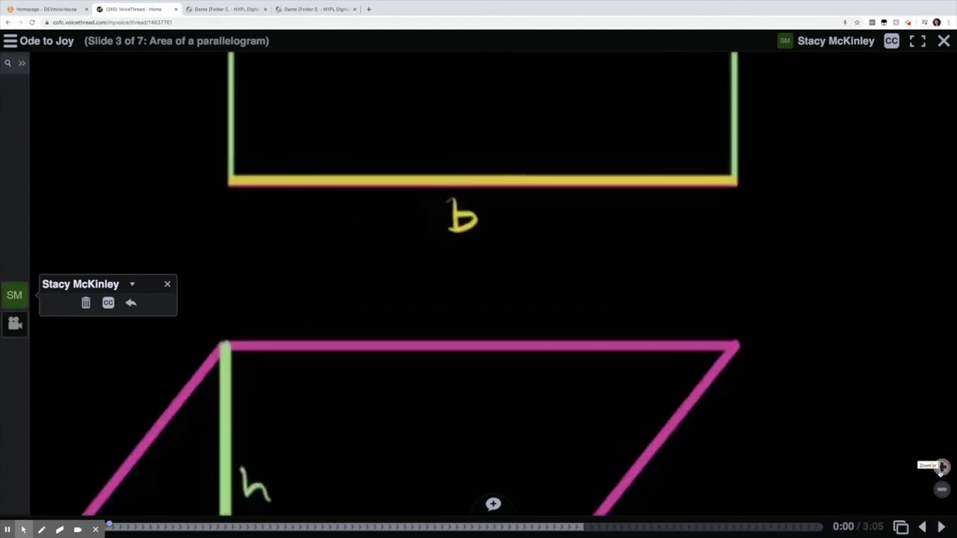
click(942, 489)
click(941, 488)
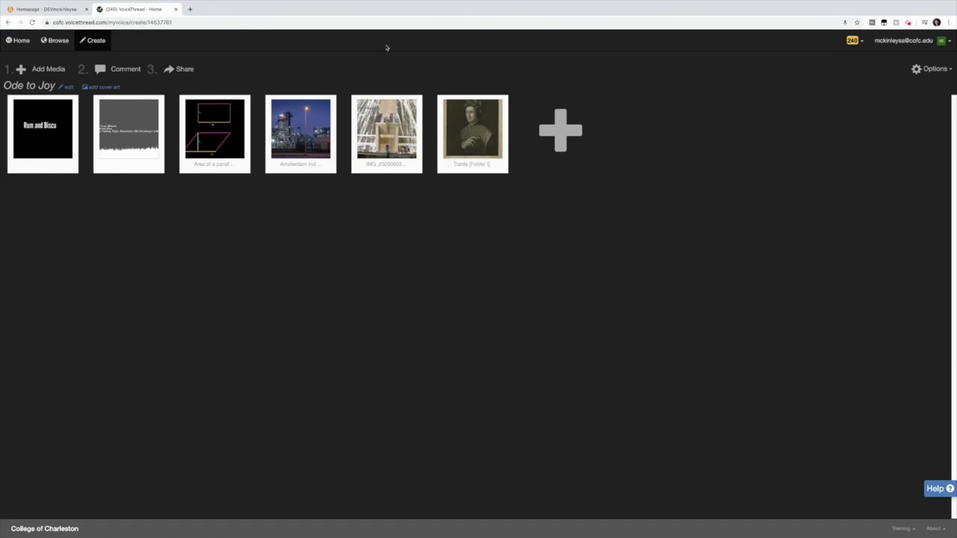
- Copy Ode to Joy's 480 × 270 embed code from the Basic share options
click(184, 70)
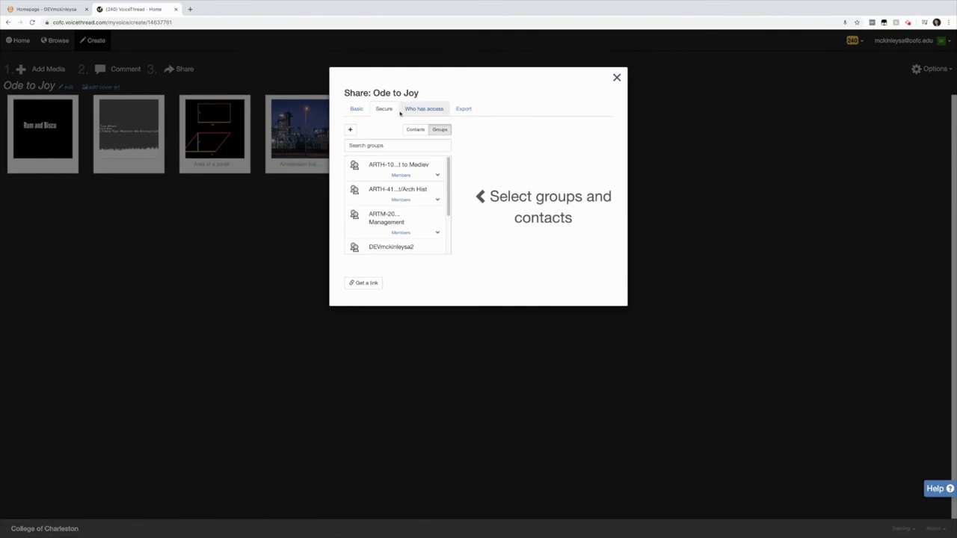
click(357, 109)
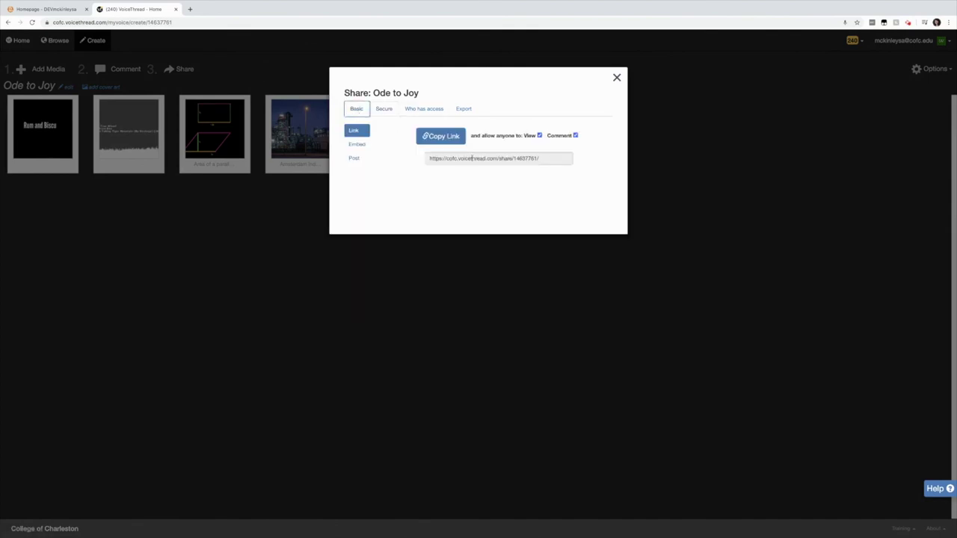
click(358, 145)
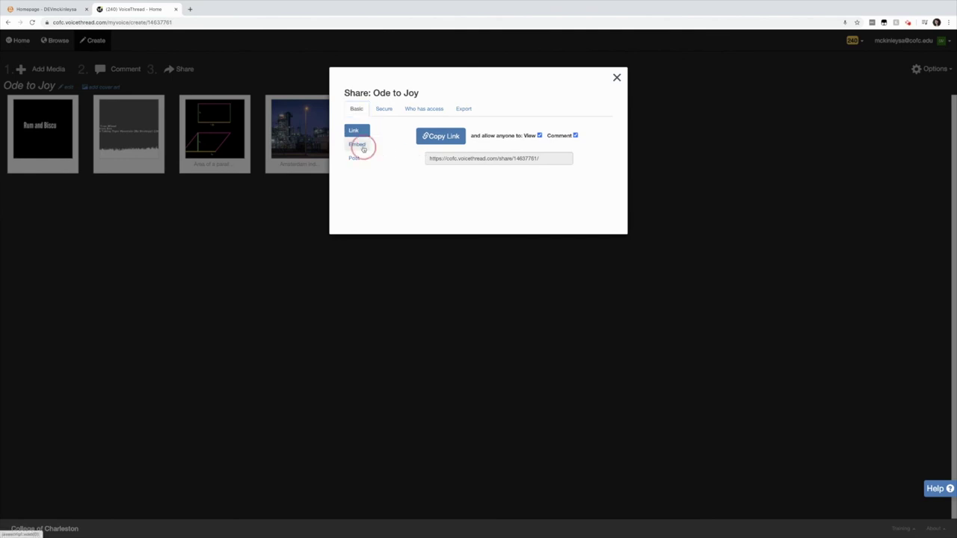
click(425, 144)
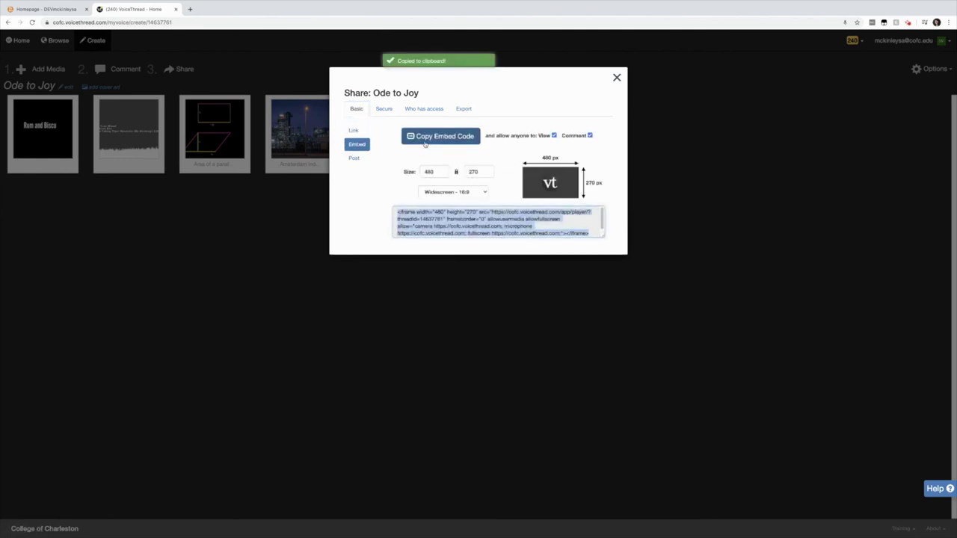